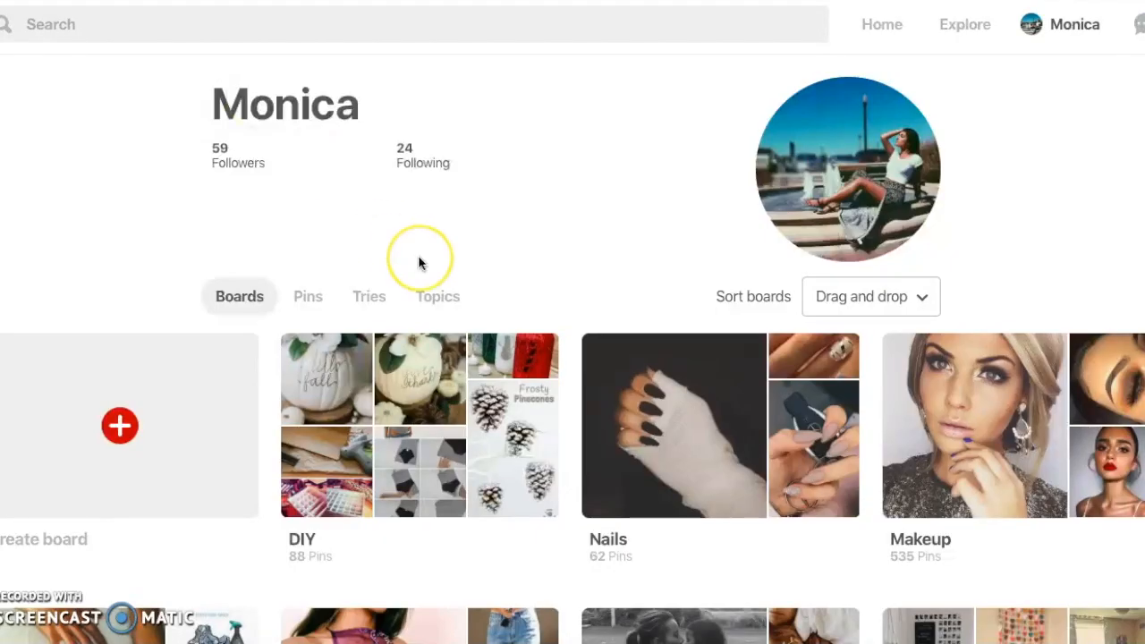
Step: Browse the boards on the Pinterest profile and open the Moodboard Inspiration board
scroll(418, 262, "down", 3)
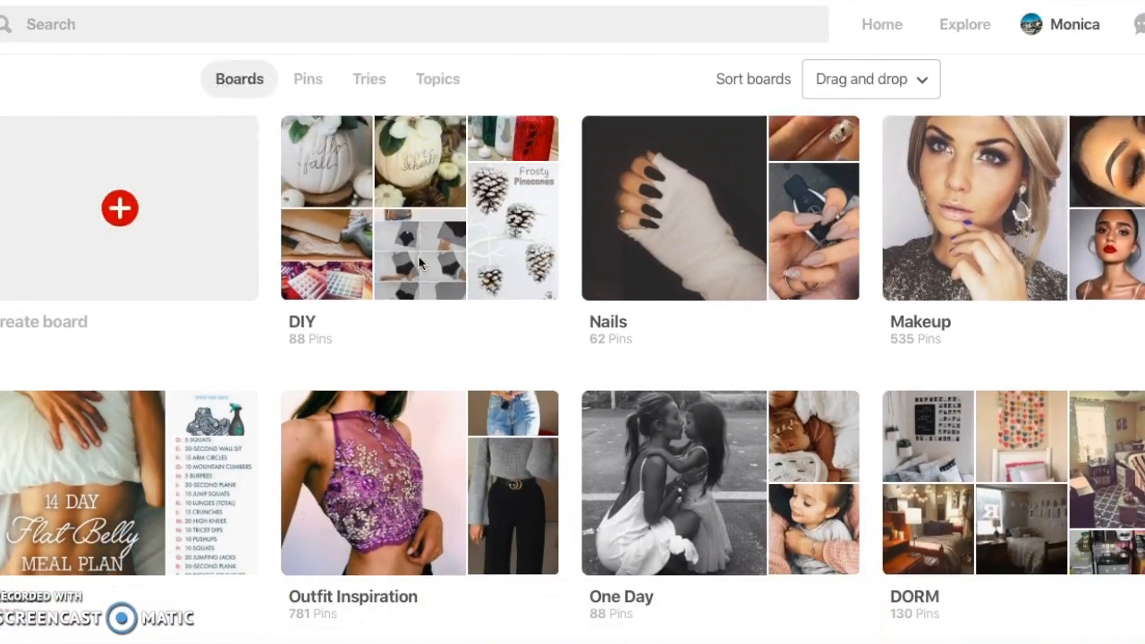
scroll(1103, 380, "down", 2)
scroll(1102, 380, "up", 4)
scroll(1103, 380, "down", 7)
scroll(1103, 380, "down", 12)
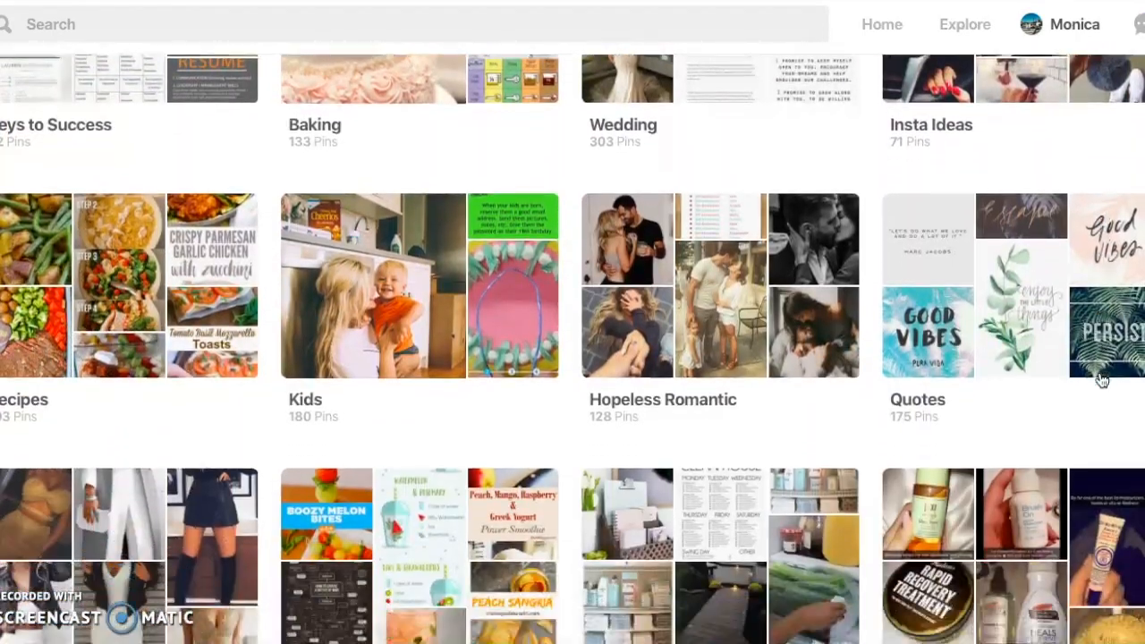
scroll(1103, 380, "down", 11)
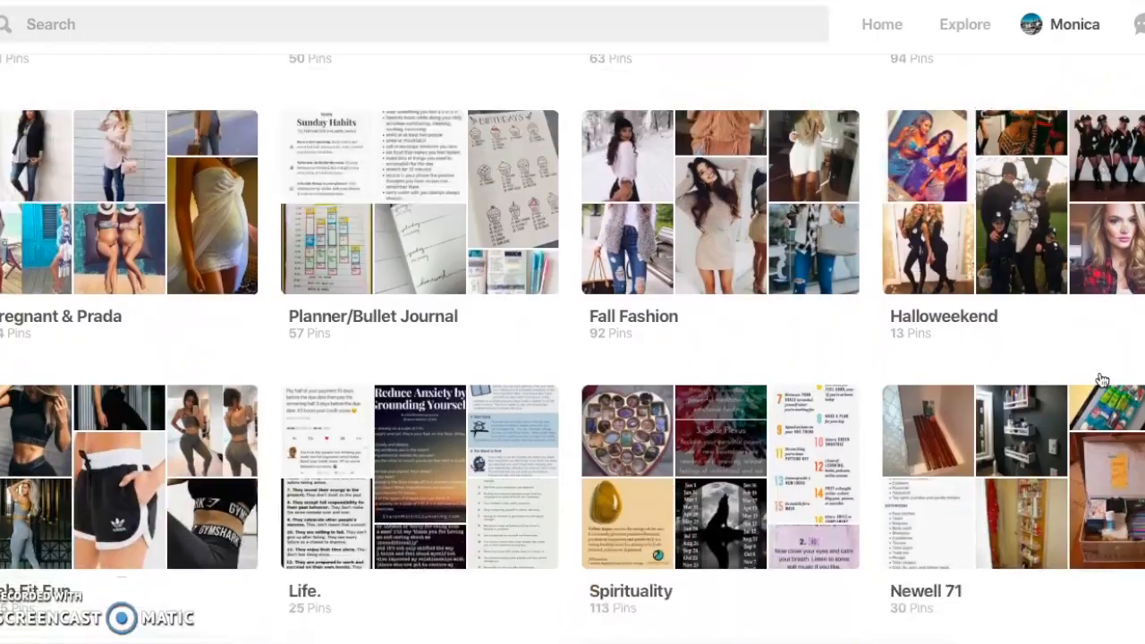
scroll(1102, 380, "up", 20)
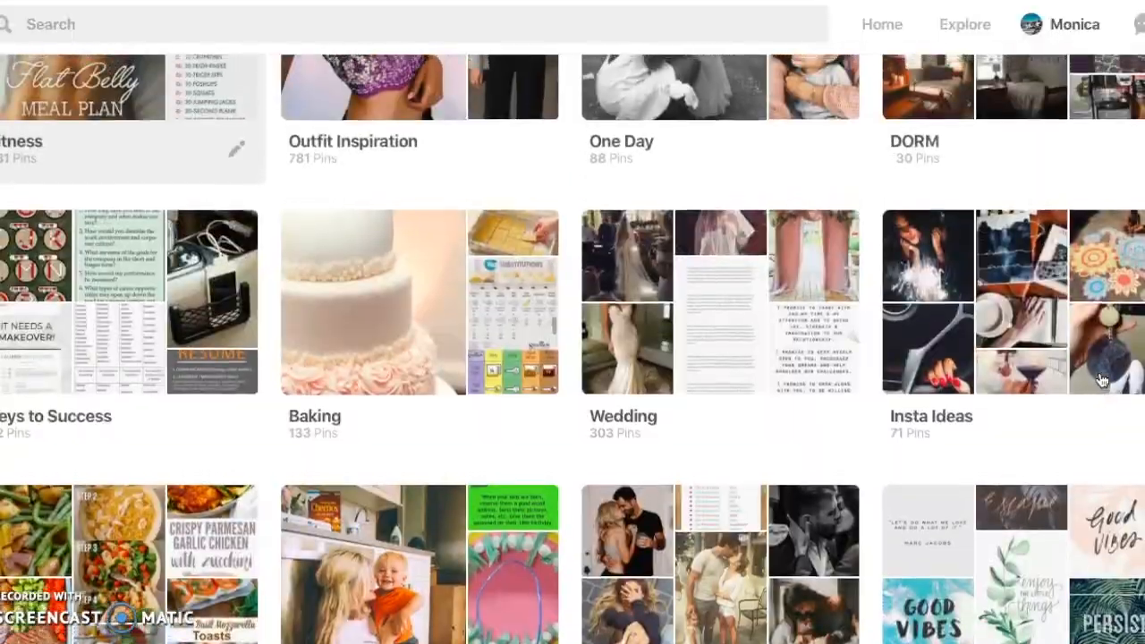
scroll(1102, 381, "down", 10)
scroll(1100, 382, "down", 10)
scroll(1099, 381, "up", 3)
left_click(72, 421)
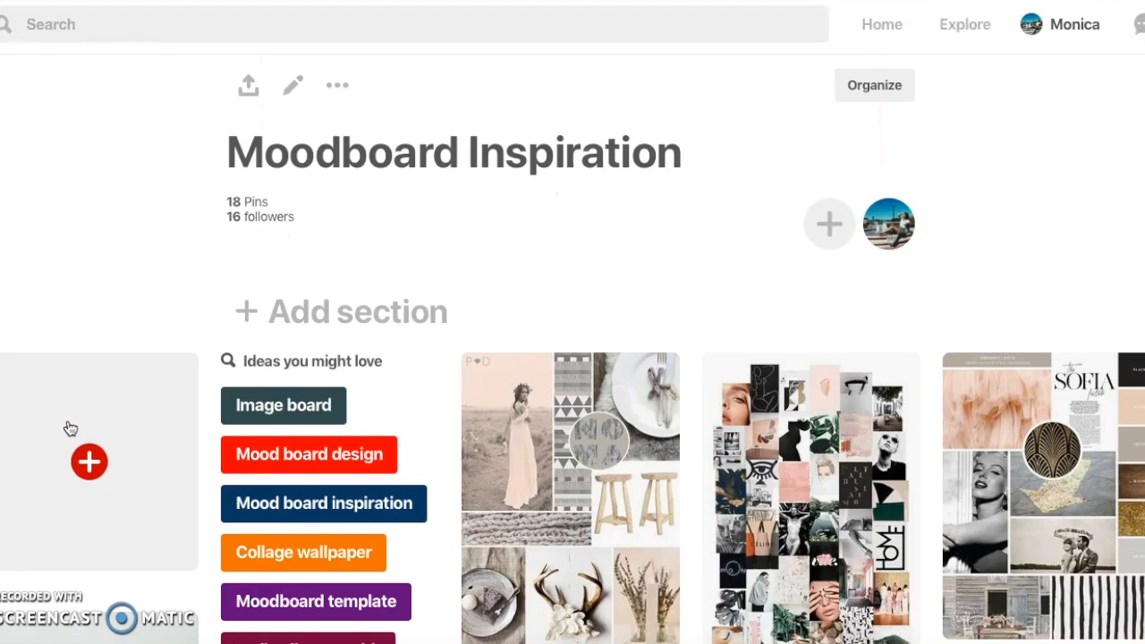
Step: Look through the pins on the Moodboard Inspiration board for layout and colour ideas
scroll(519, 310, "down", 1)
scroll(519, 310, "up", 1)
scroll(566, 337, "down", 1)
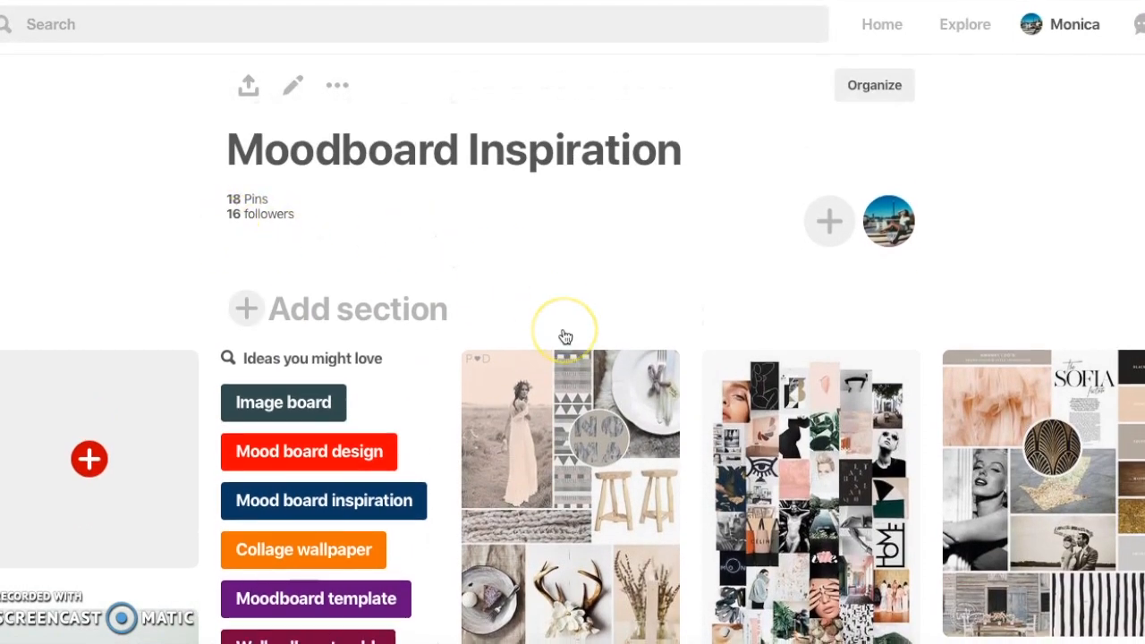
scroll(566, 337, "down", 5)
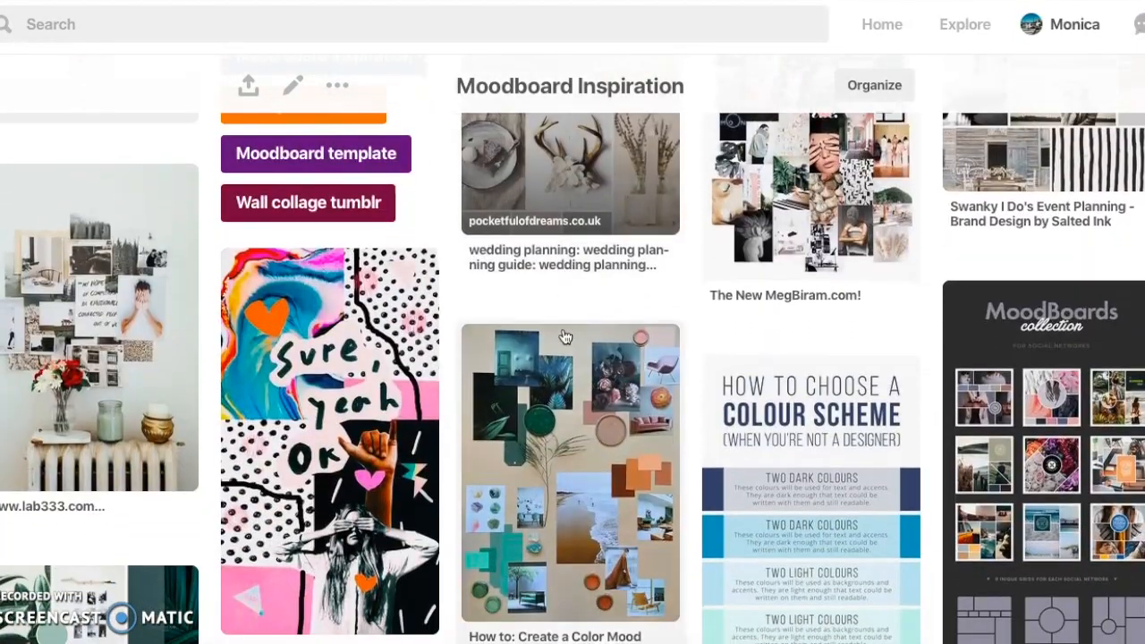
scroll(565, 337, "down", 3)
scroll(848, 522, "down", 9)
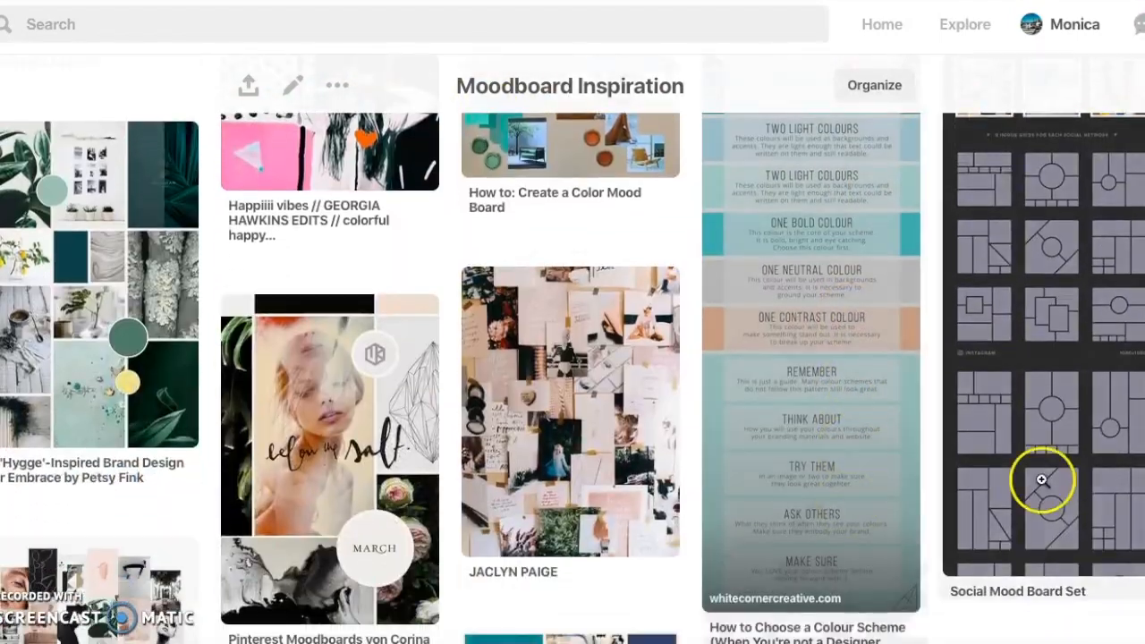
scroll(1107, 573, "down", 2)
scroll(1107, 573, "up", 10)
scroll(1107, 573, "up", 4)
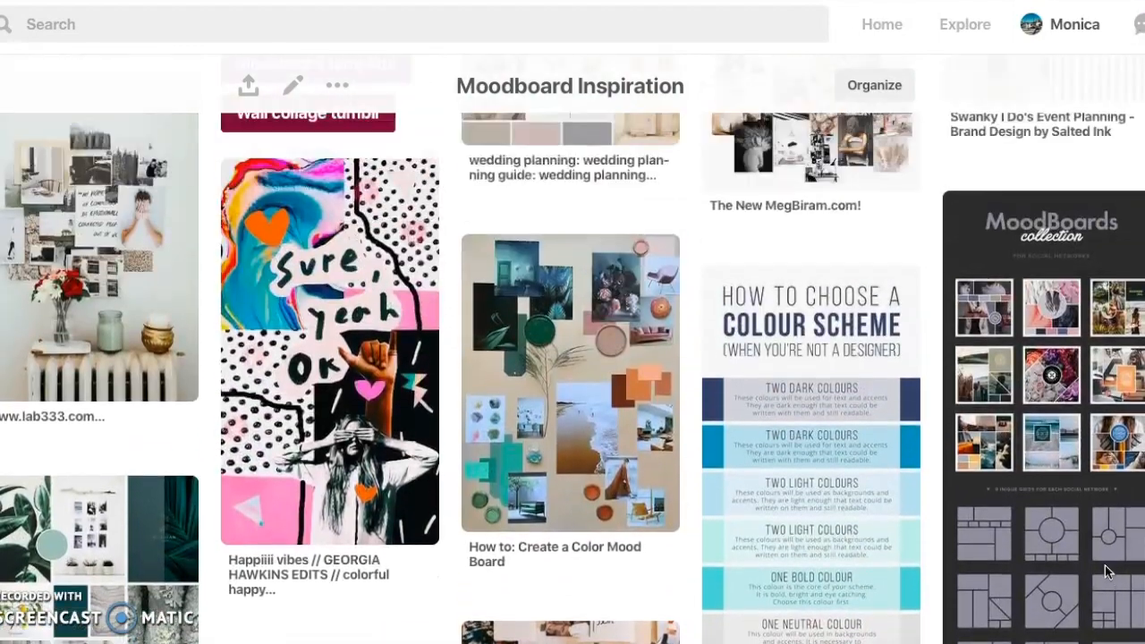
scroll(788, 484, "up", 5)
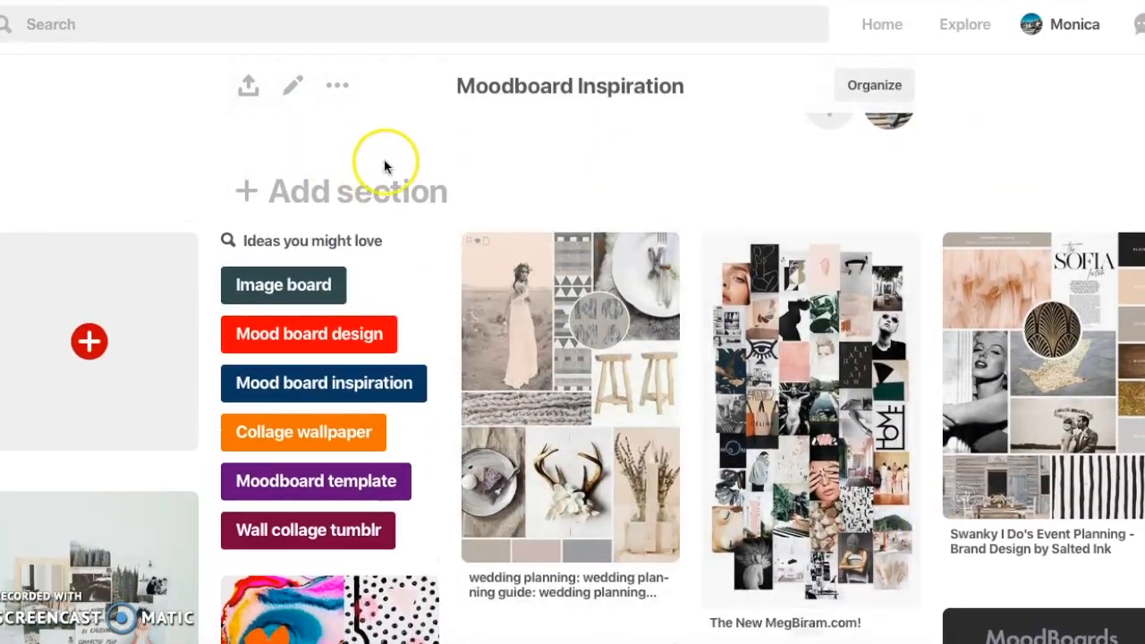
scroll(558, 256, "up", 2)
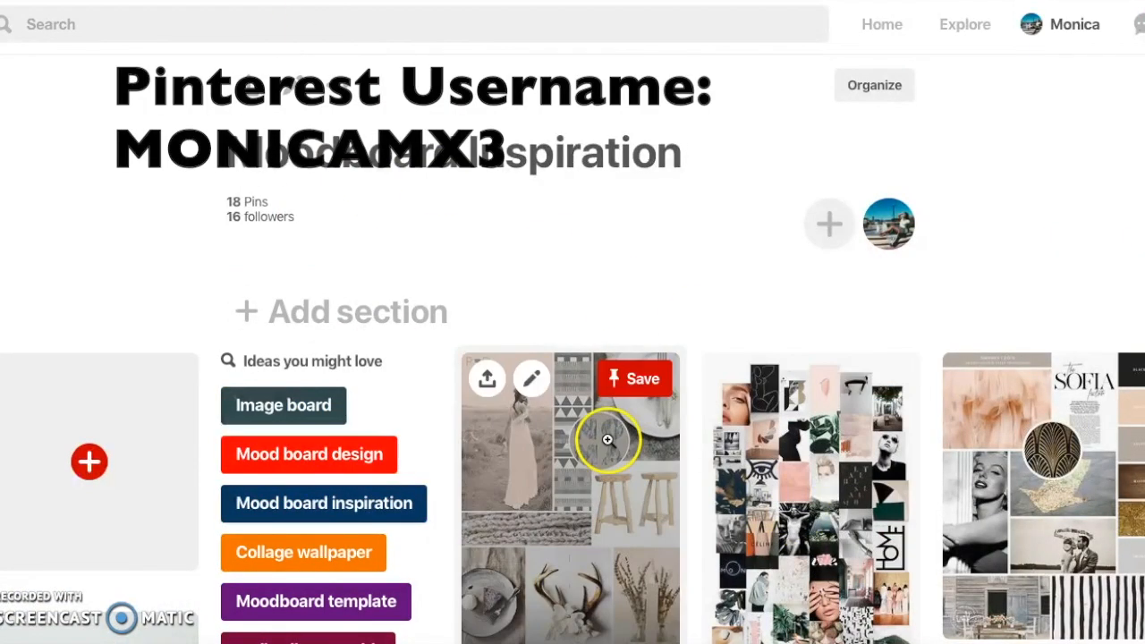
scroll(673, 403, "down", 10)
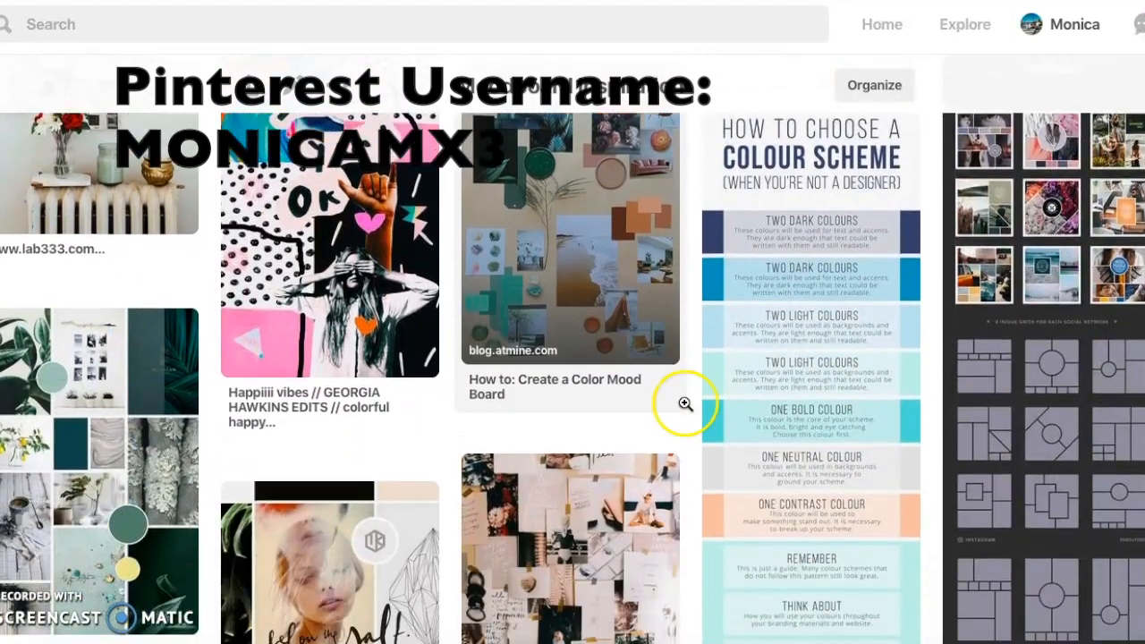
Step: Switch to the "Moodboard ideas" note in Notes, review its list of themes, and minimize it
left_click(953, 640)
left_click_drag(343, 42, 568, 54)
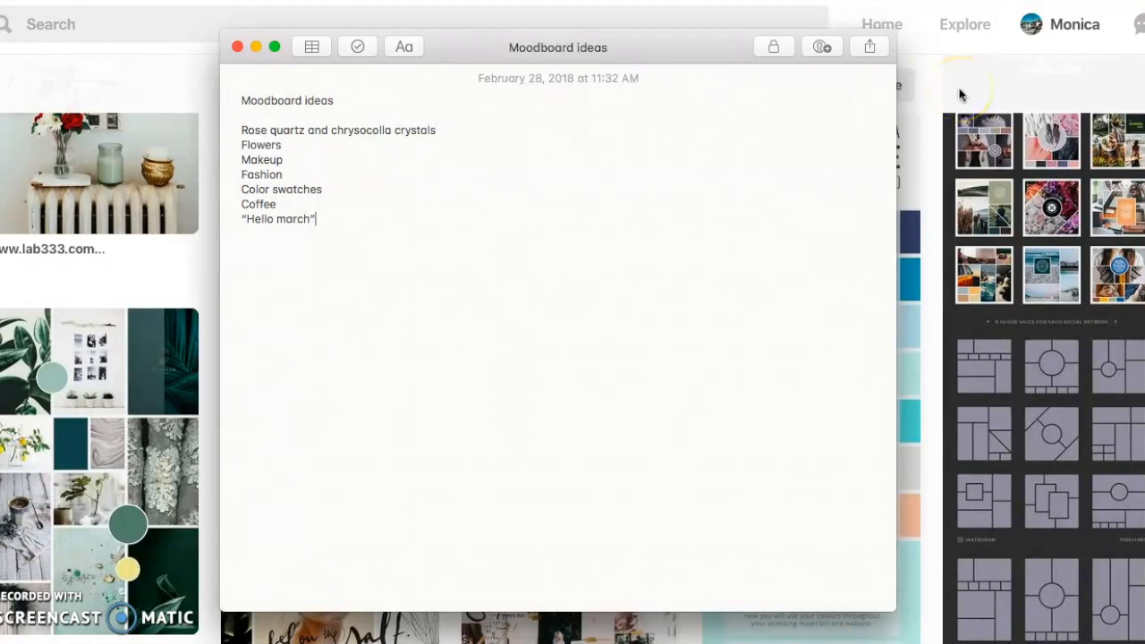
left_click(256, 46)
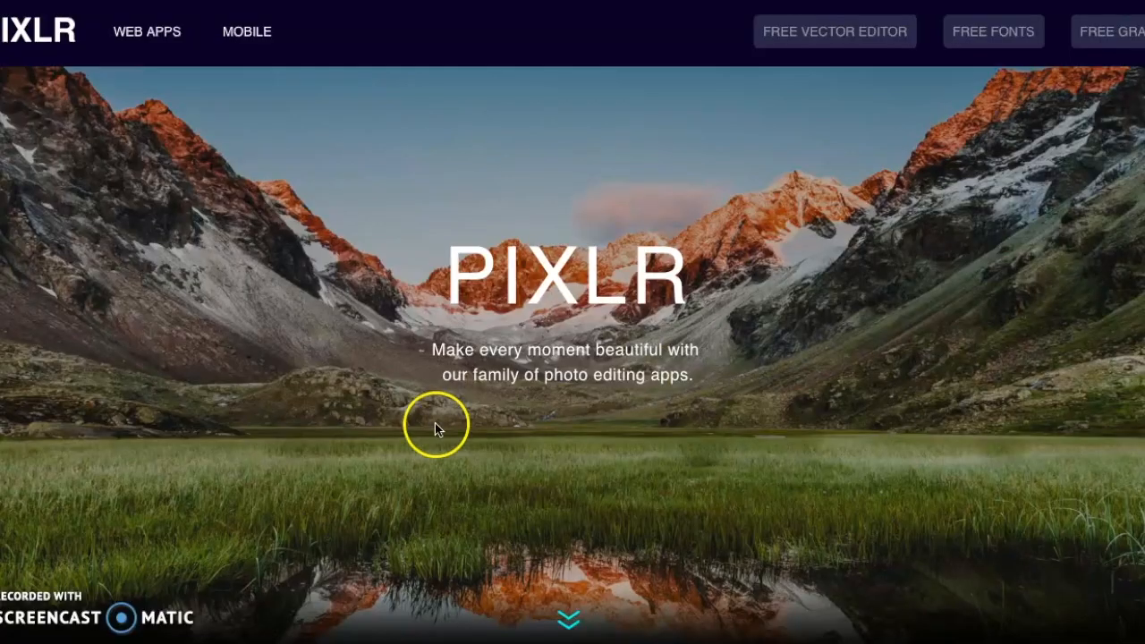
Step: Launch Pixlr Editor from the Pixlr website and create a new blank image of 800 x 600 pixels
scroll(627, 259, "down", 3)
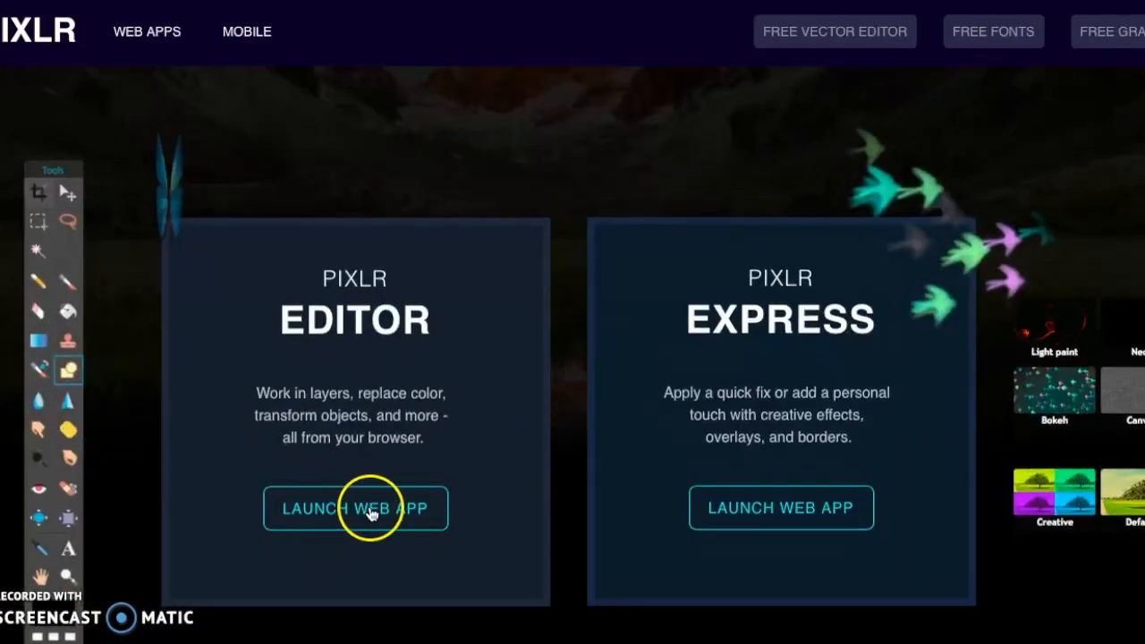
left_click(371, 512)
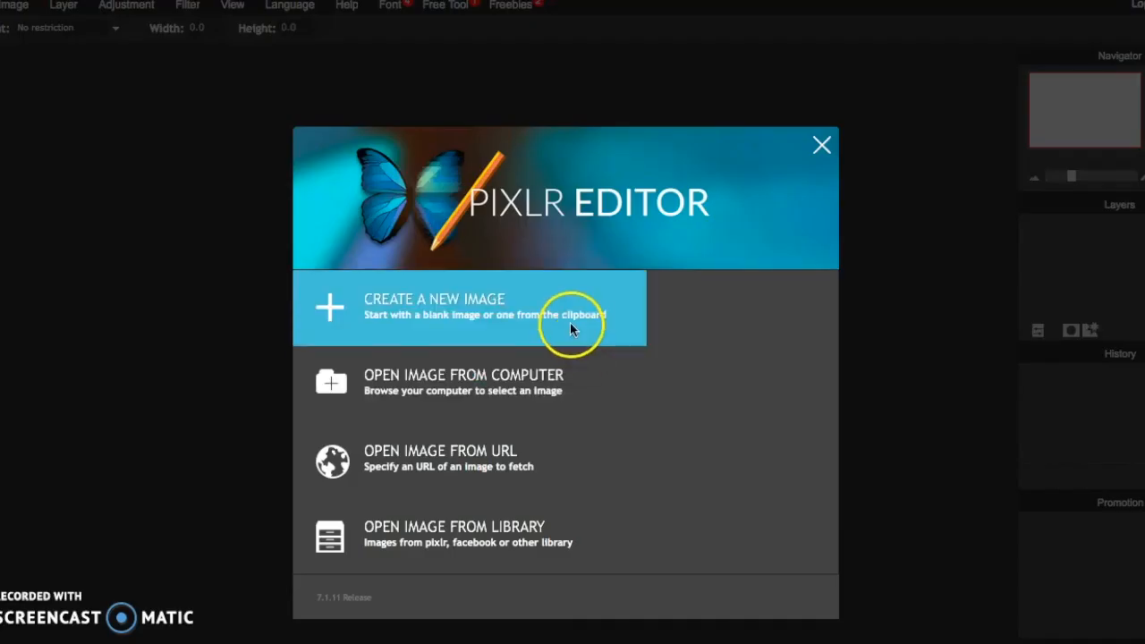
left_click(576, 325)
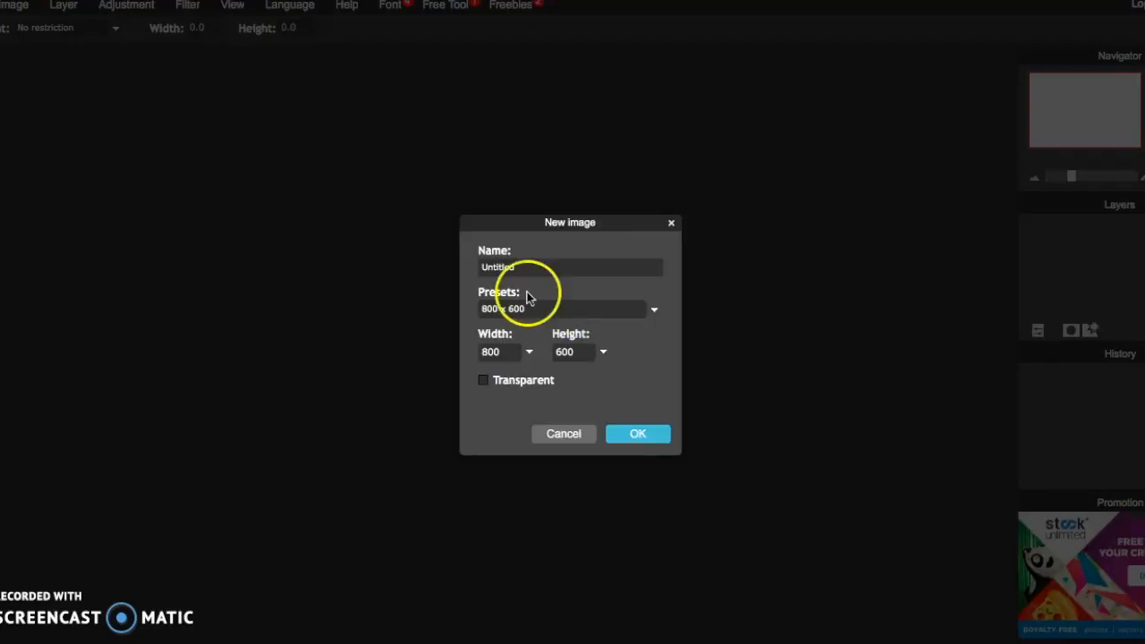
left_click(645, 438)
left_click_drag(660, 63, 723, 59)
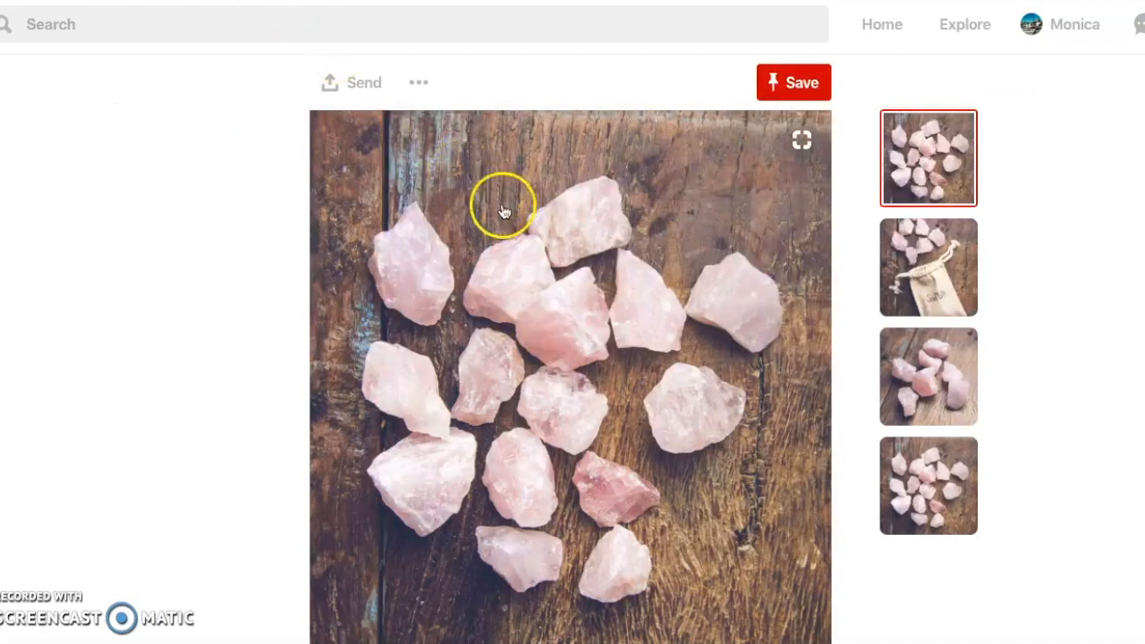
Step: Copy the image address of the rose quartz pin on Pinterest and open that URL as a layer in Pixlr Editor
right_click(539, 248)
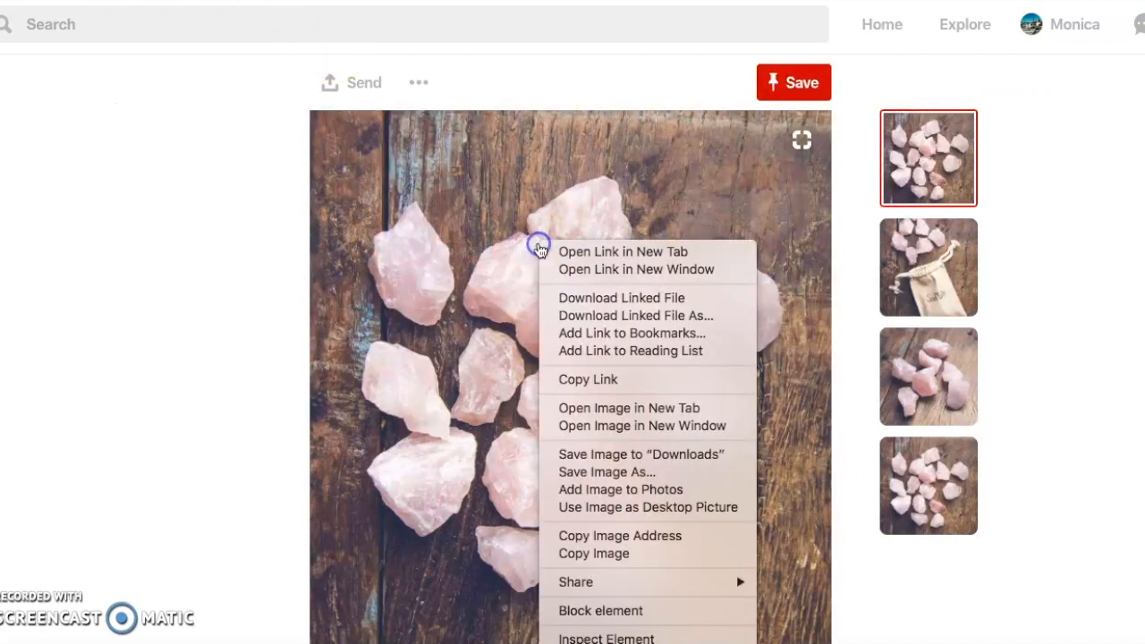
left_click(652, 535)
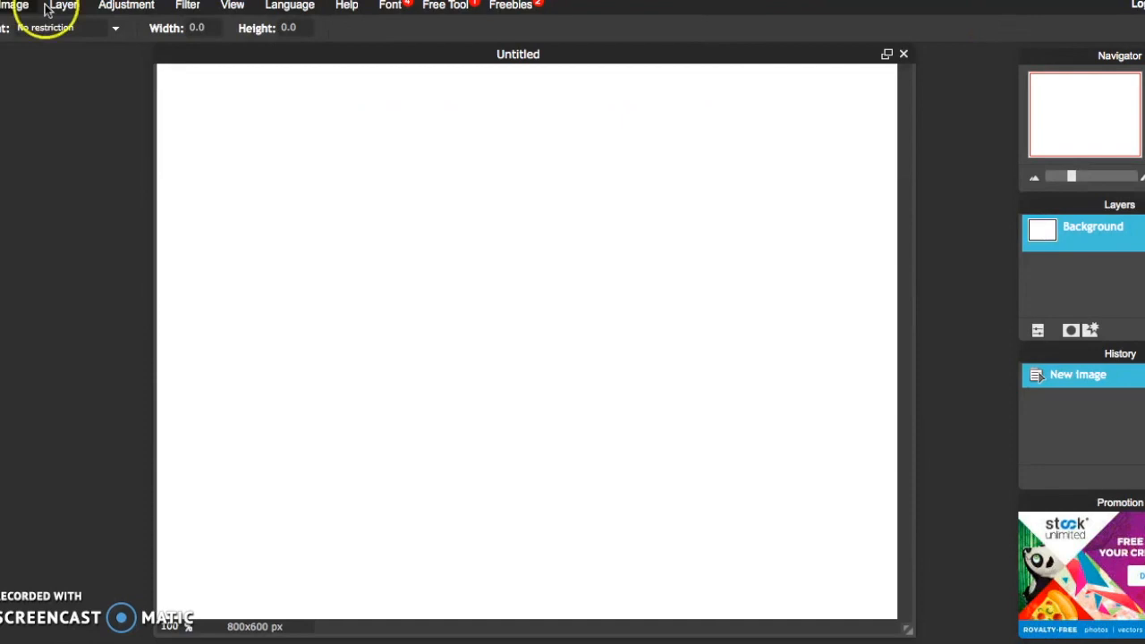
left_click(63, 6)
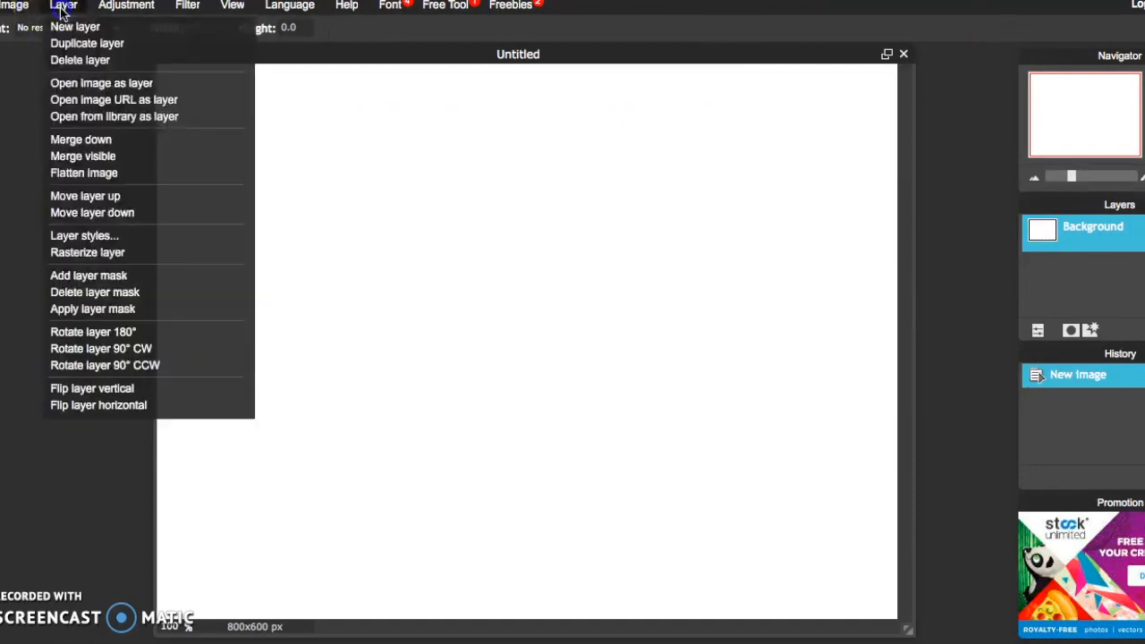
left_click(109, 100)
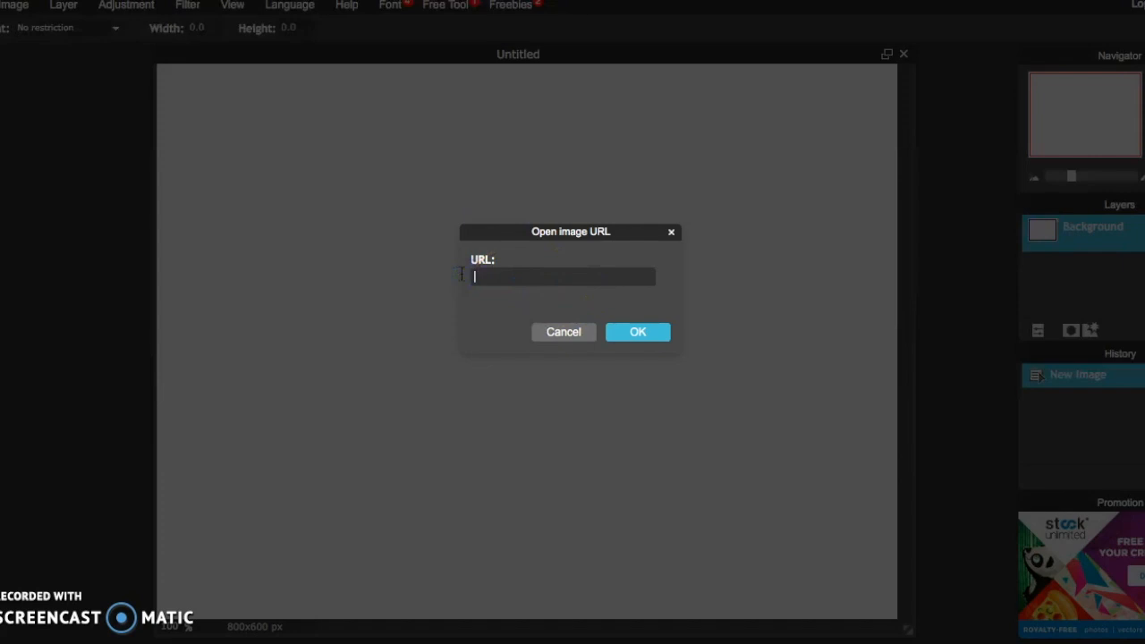
left_click(644, 338)
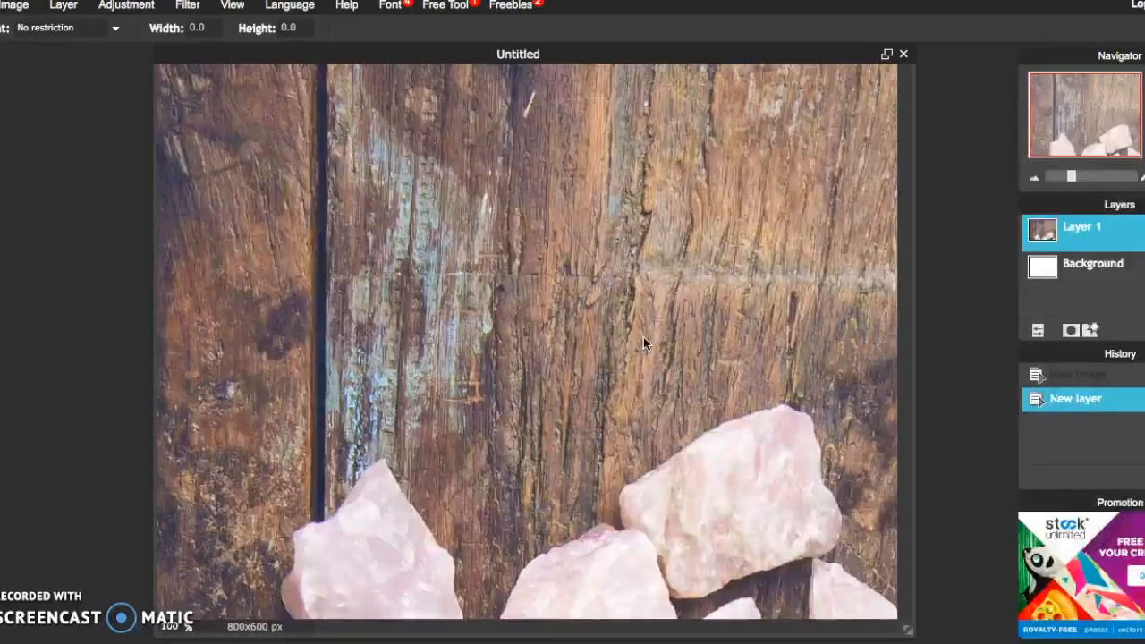
Step: Shrink the rose quartz layer with Free transform to roughly a quarter of the canvas width and apply the change
left_click(705, 292)
left_click(7, 5)
left_click(35, 139)
mouse_move(420, 291)
left_mouse_down()
mouse_move(327, 44)
mouse_move(407, 327)
mouse_move(415, 288)
left_mouse_up()
left_click_drag(156, 55, 445, 381)
left_click_drag(571, 479, 299, 64)
left_click_drag(517, 414, 545, 56)
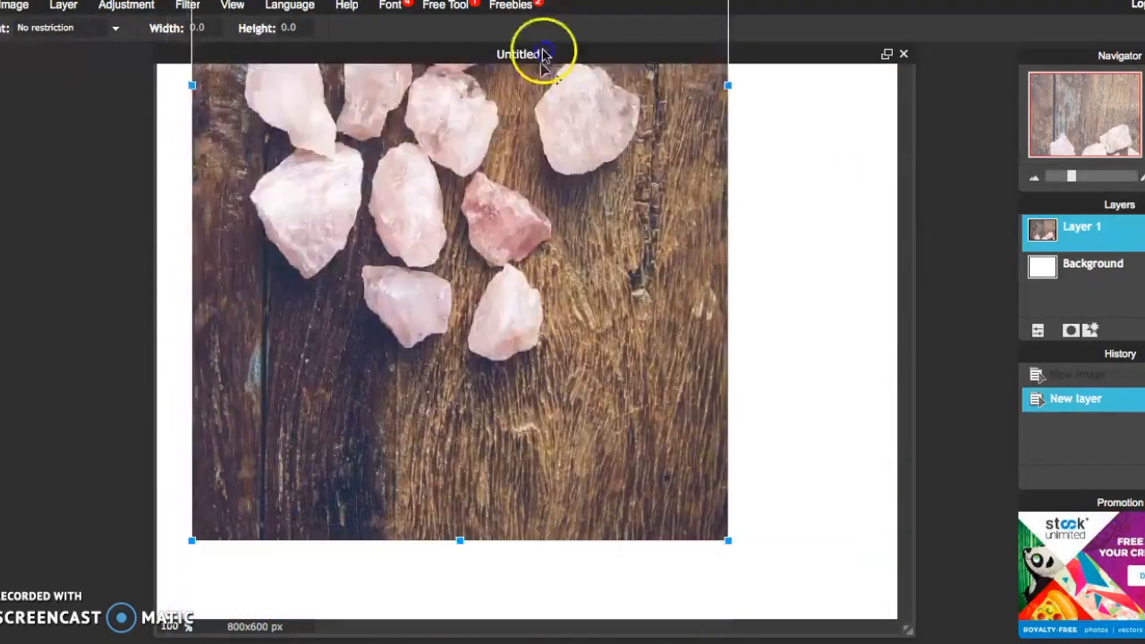
left_click_drag(732, 506, 564, 410)
left_click(565, 345)
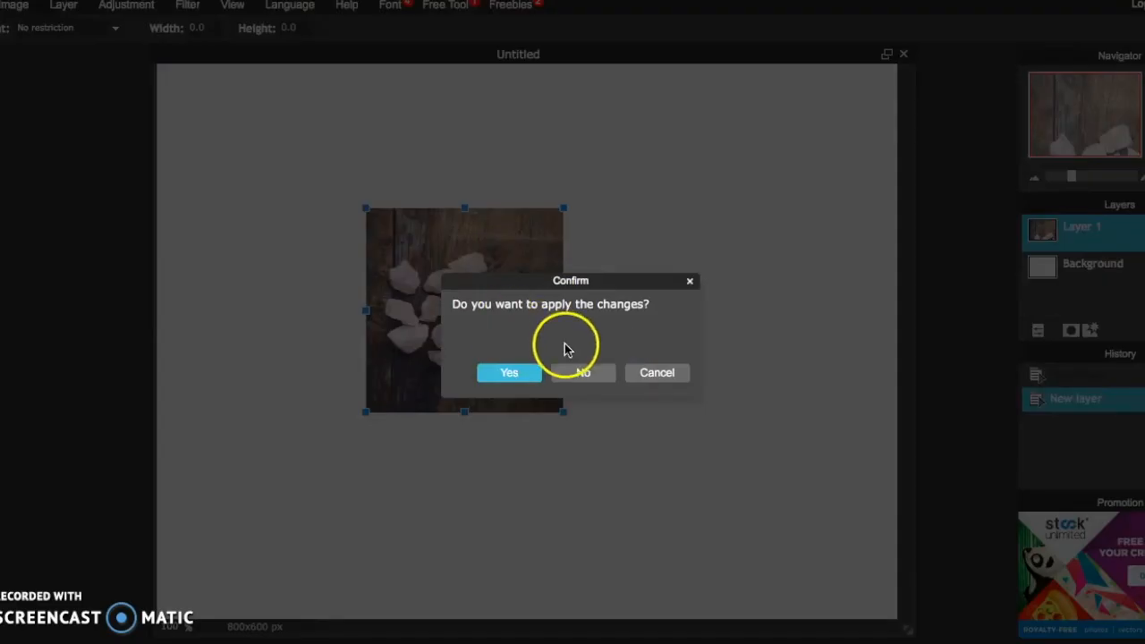
left_click(516, 373)
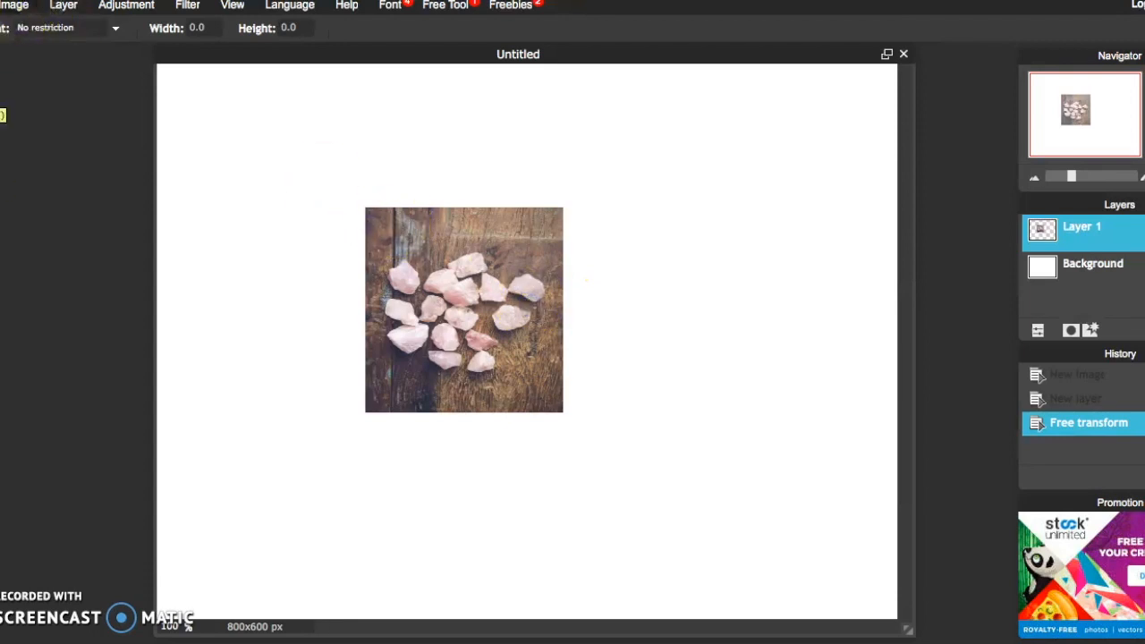
Step: Move the rose quartz picture into the canvas's upper-left corner with Free transform and apply the change
left_click(3, 5)
left_click(12, 138)
left_click_drag(498, 292, 294, 152)
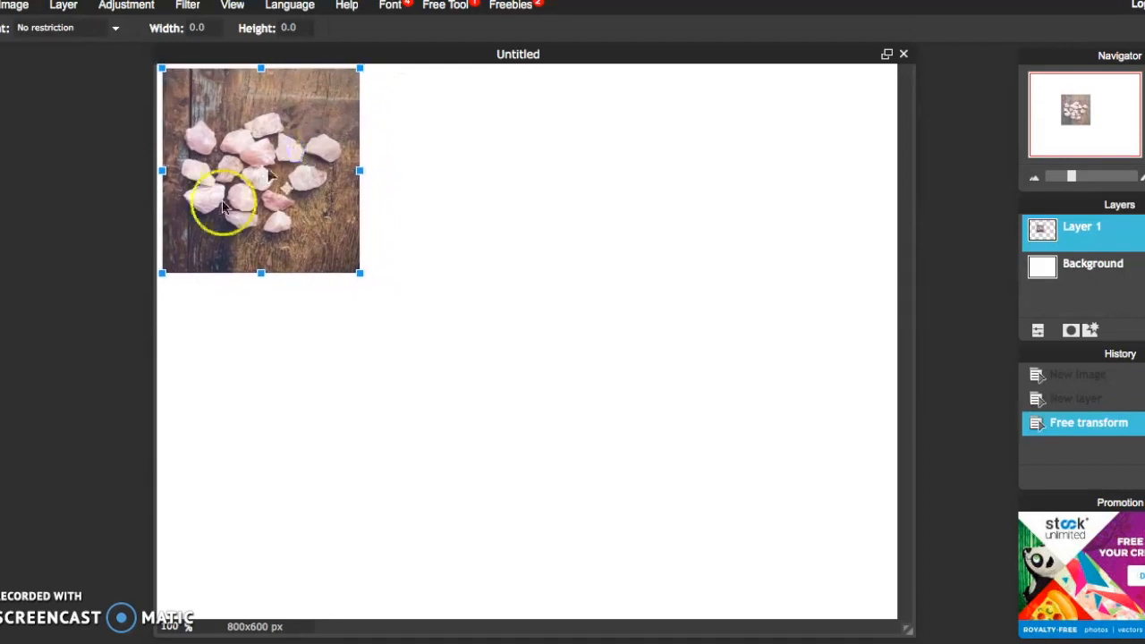
key("c")
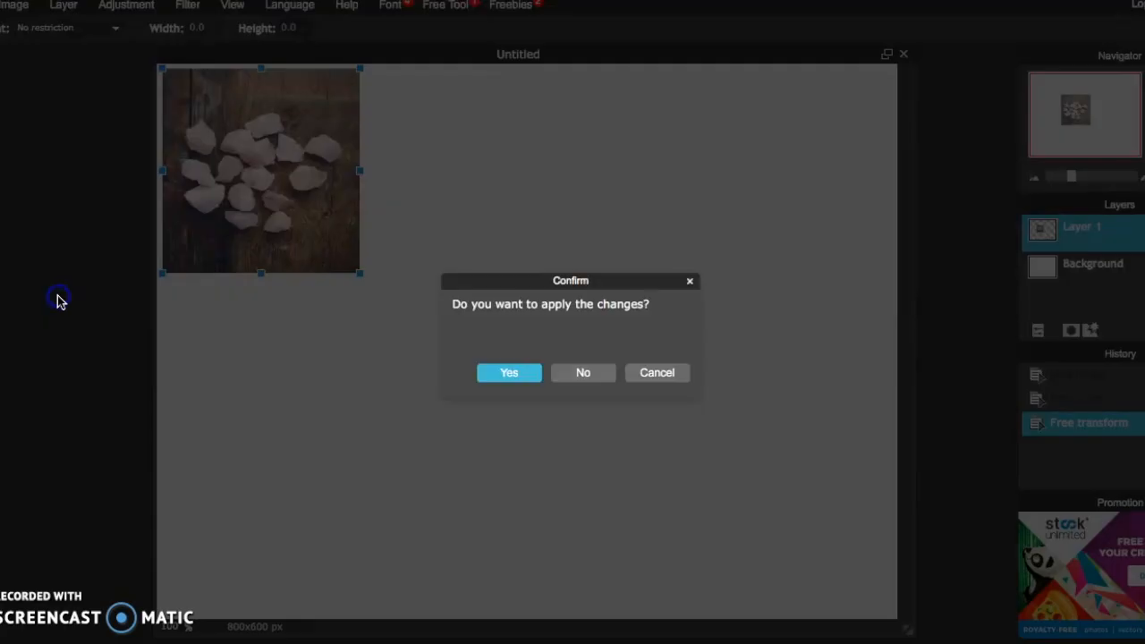
left_click(509, 379)
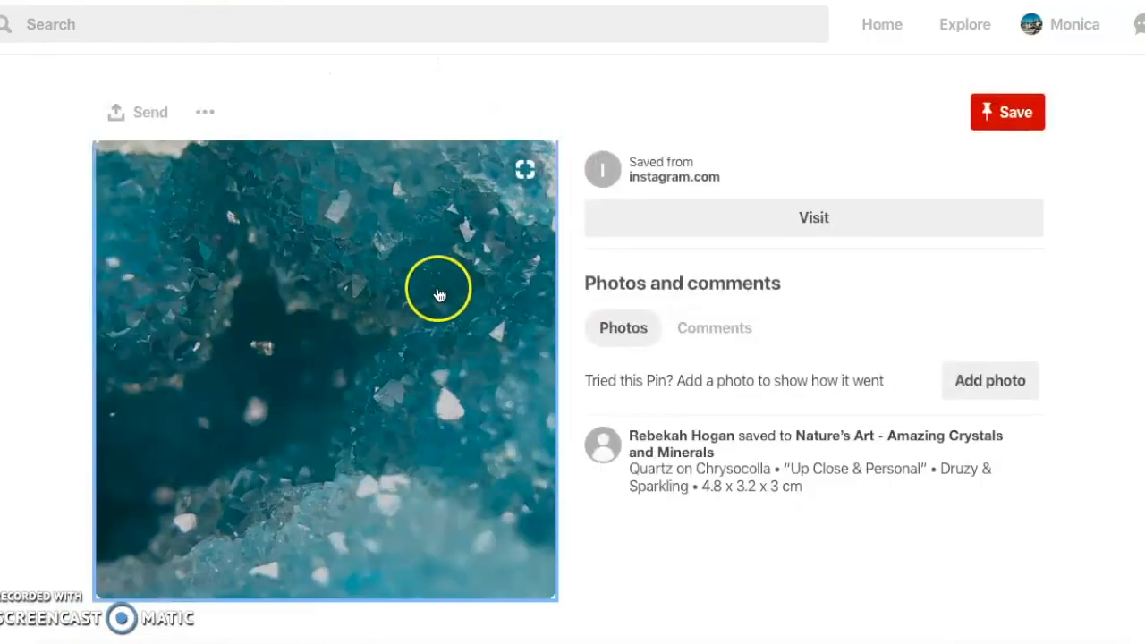
Step: Copy the image address of the teal chrysocolla pin on Pinterest and open that URL as a layer in Pixlr Editor
right_click(440, 294)
left_click(742, 552)
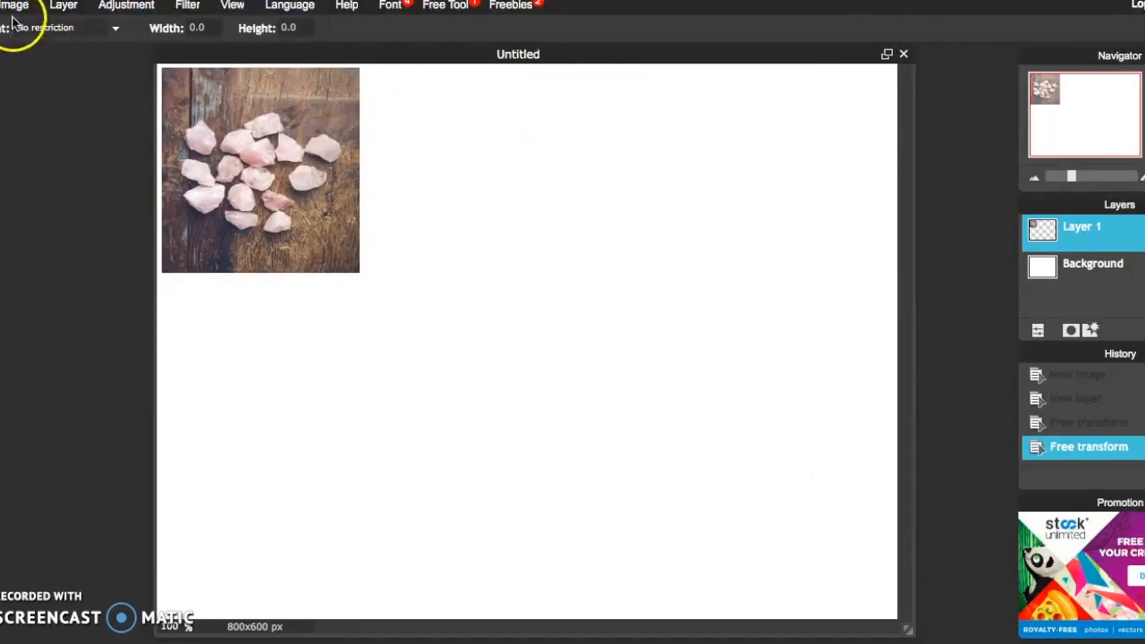
left_click(63, 6)
left_click(117, 97)
key("ctrl+v")
left_click(644, 333)
Step: Use Free transform to scale the chrysocolla picture to the rose quartz picture's height, place it directly right of it, and apply
left_click(1, 6)
left_click(52, 141)
left_click_drag(788, 603, 634, 444)
left_click_drag(573, 378, 519, 202)
left_click_drag(578, 266, 579, 275)
left_click_drag(551, 207, 548, 208)
left_click(576, 360)
left_click(511, 374)
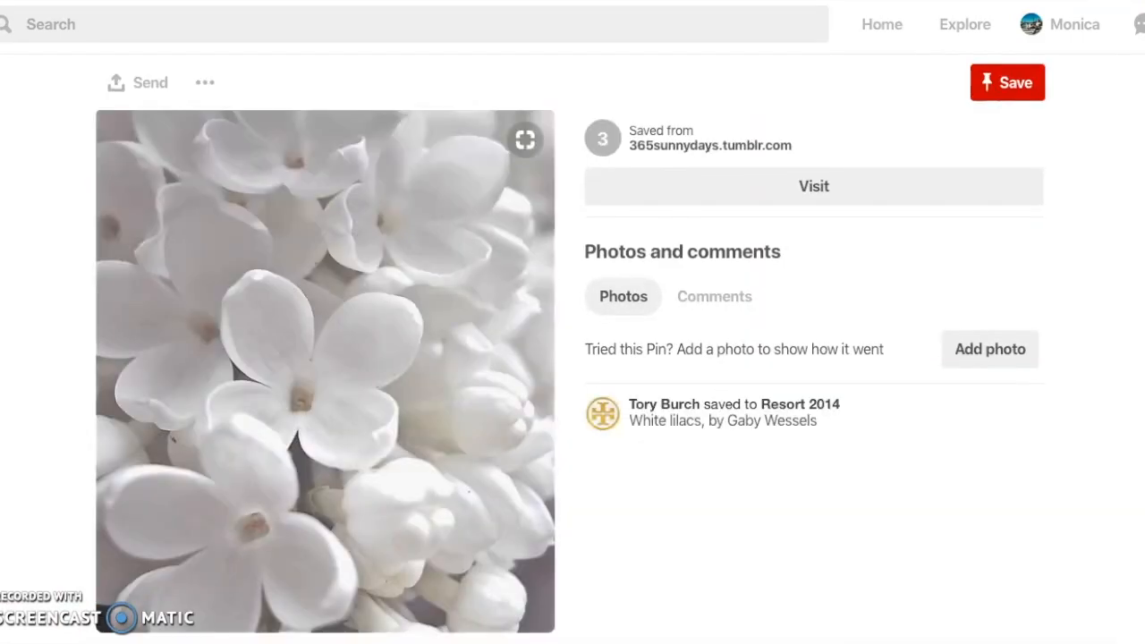
Step: Copy the image address of the white lilac pin on Pinterest and open that URL as a layer in Pixlr Editor
right_click(428, 235)
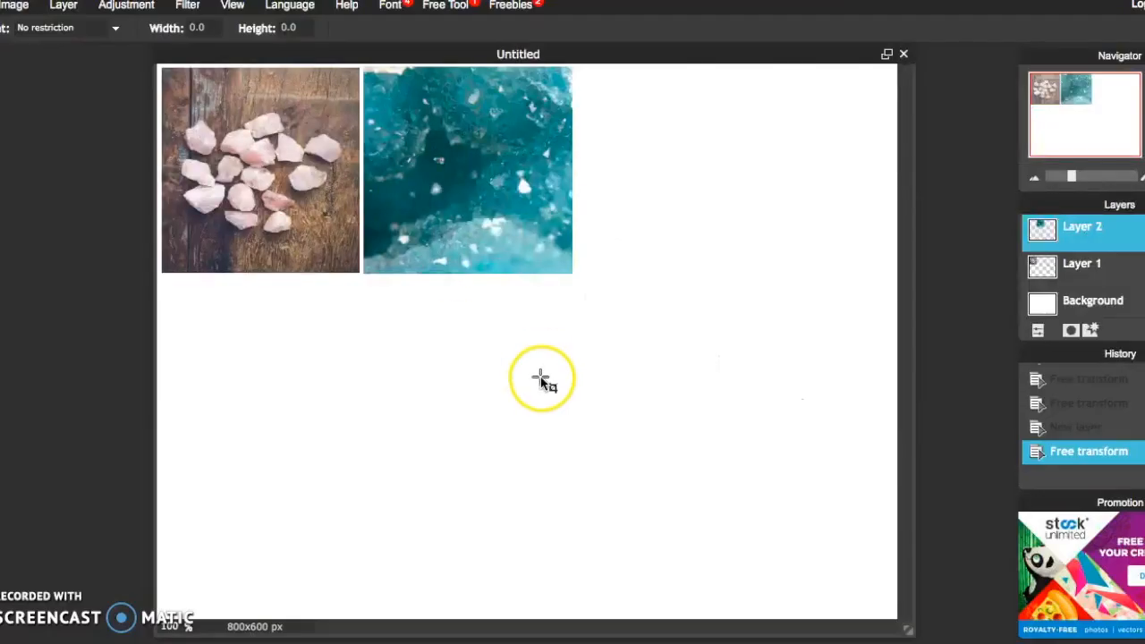
left_click(64, 5)
left_click(114, 100)
left_click(537, 281)
key("ctrl+v")
left_click(636, 333)
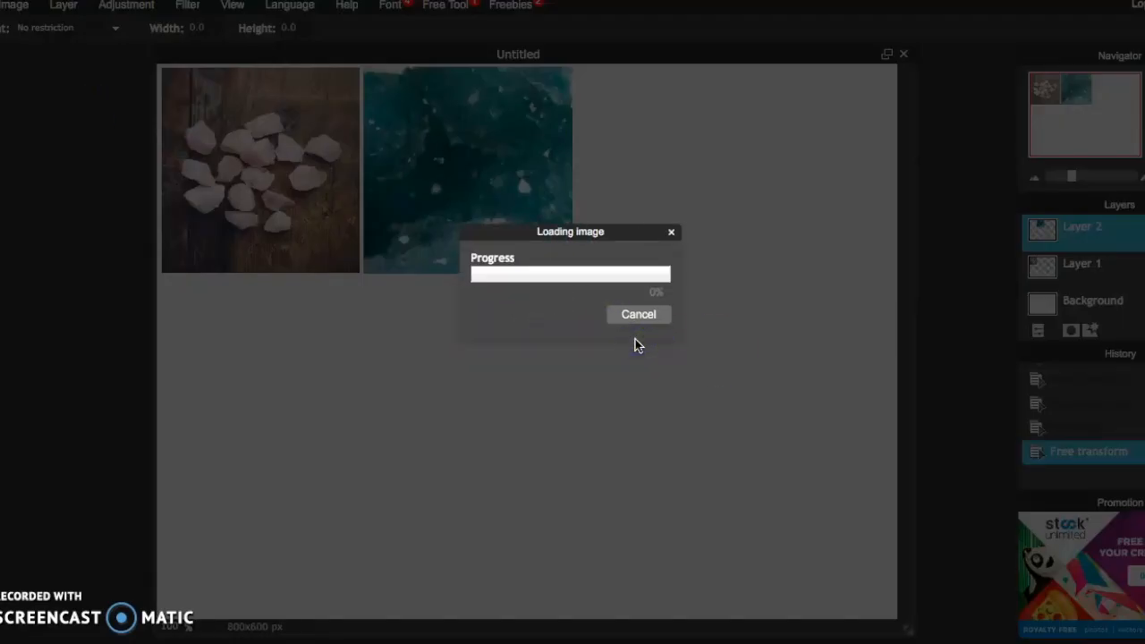
Step: Use Free transform to shrink the white lilac picture, place it directly below the rose quartz down to the canvas's bottom edge, and apply
left_click(0, 5)
left_click(43, 150)
left_click_drag(642, 478, 632, 524)
left_click_drag(598, 427, 336, 524)
left_click_drag(271, 297, 271, 276)
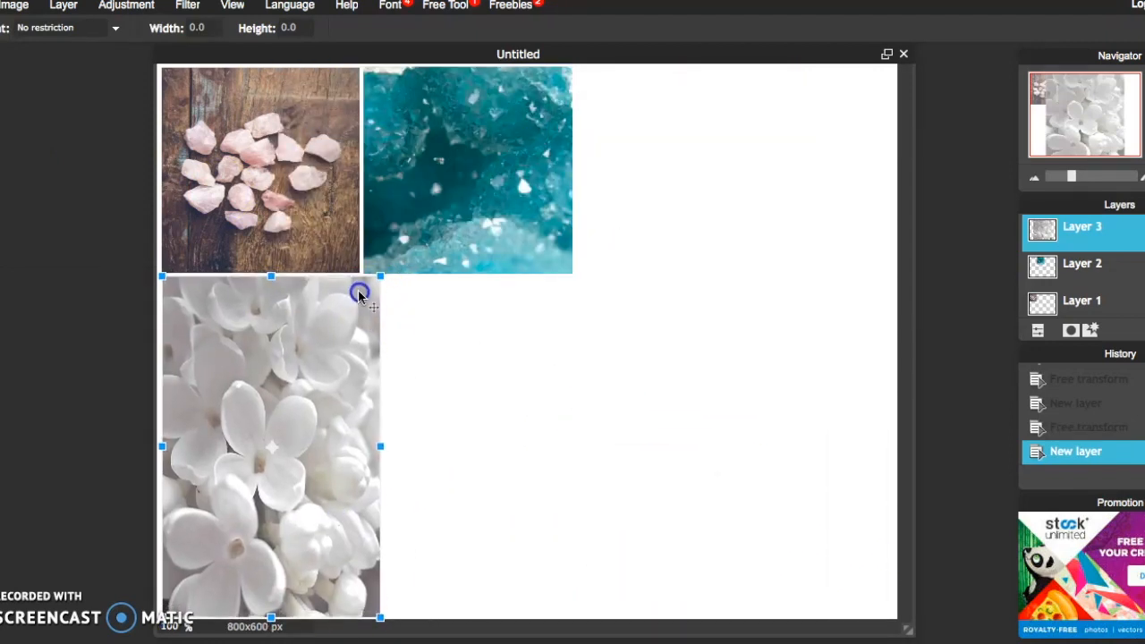
key("Return")
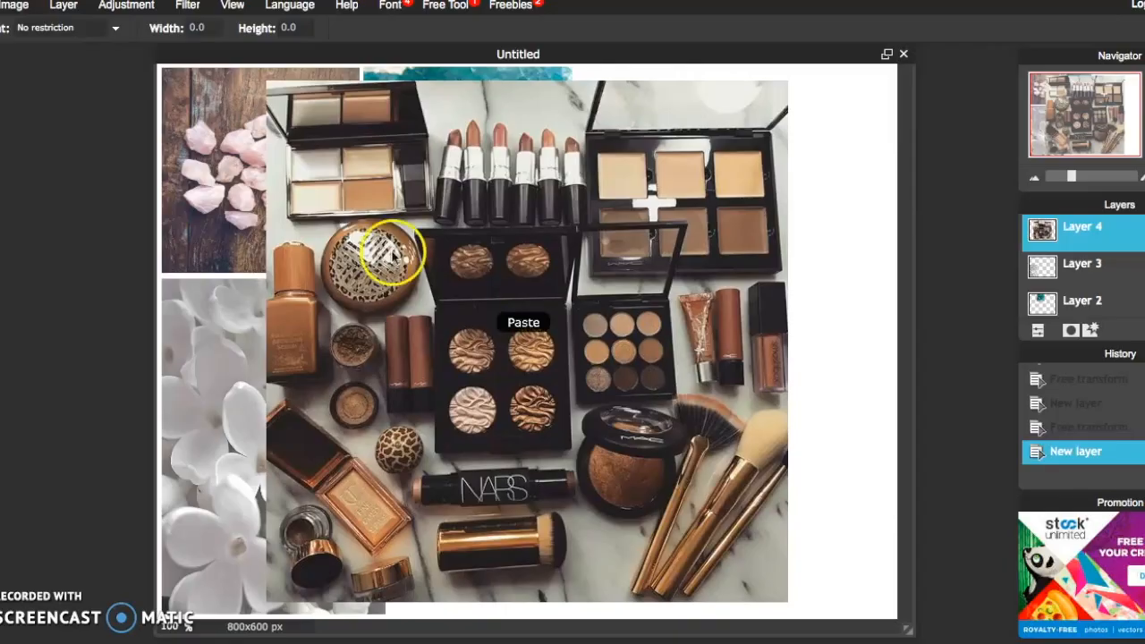
Step: Place the makeup picture right of the white lilac, and use Free transform to fit the ring picture right of the teal crystal
left_click_drag(456, 248, 639, 445)
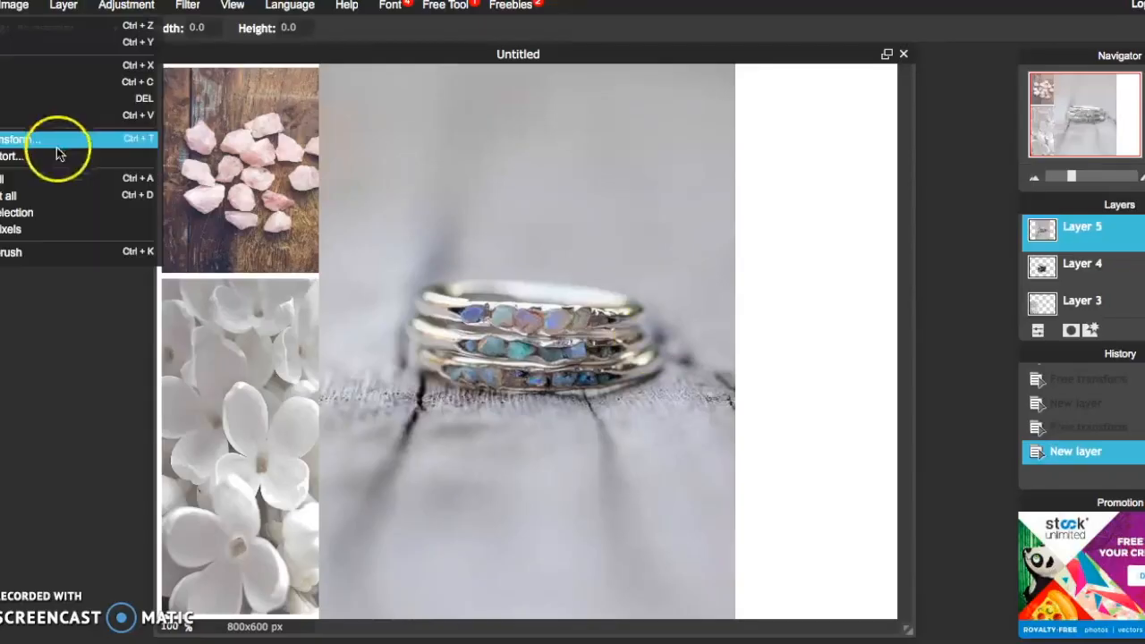
left_click(56, 153)
left_click_drag(774, 313, 704, 269)
key("Return")
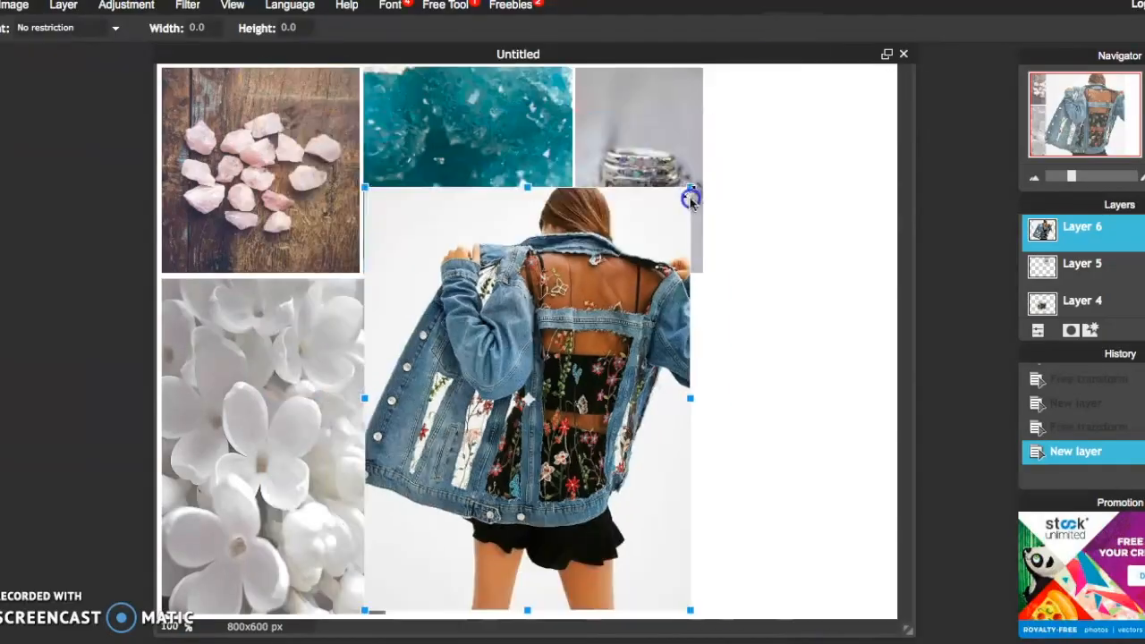
Step: Shrink the denim jacket picture and place it right of the makeup, and fit the coffee cups picture right of the rings
left_click_drag(690, 194, 851, 545)
left_click_drag(839, 314, 713, 530)
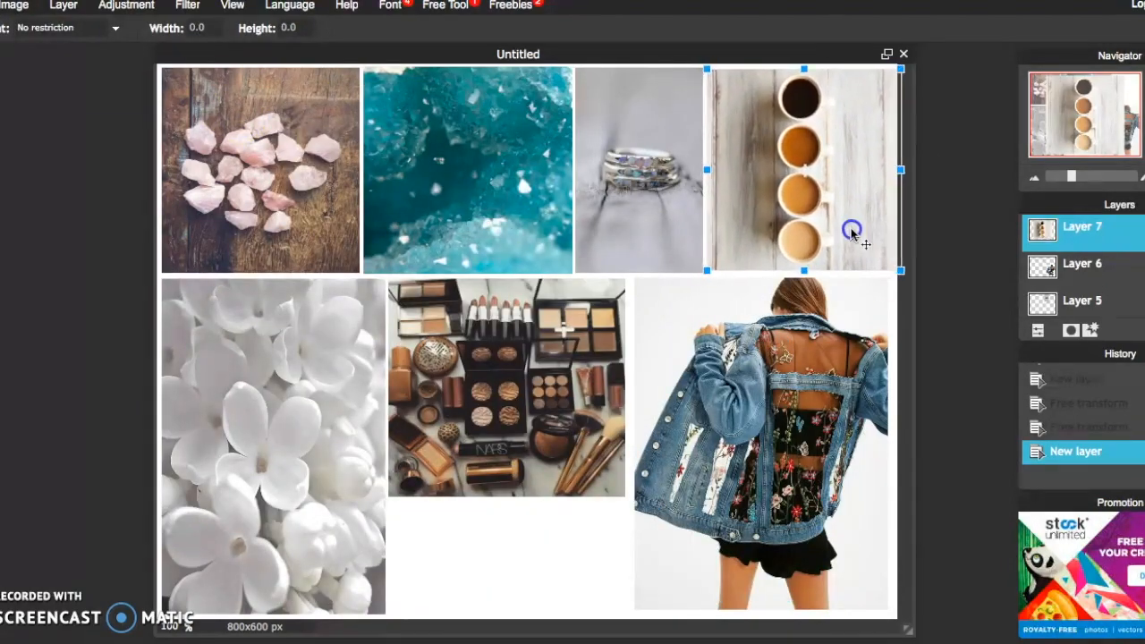
key("Return")
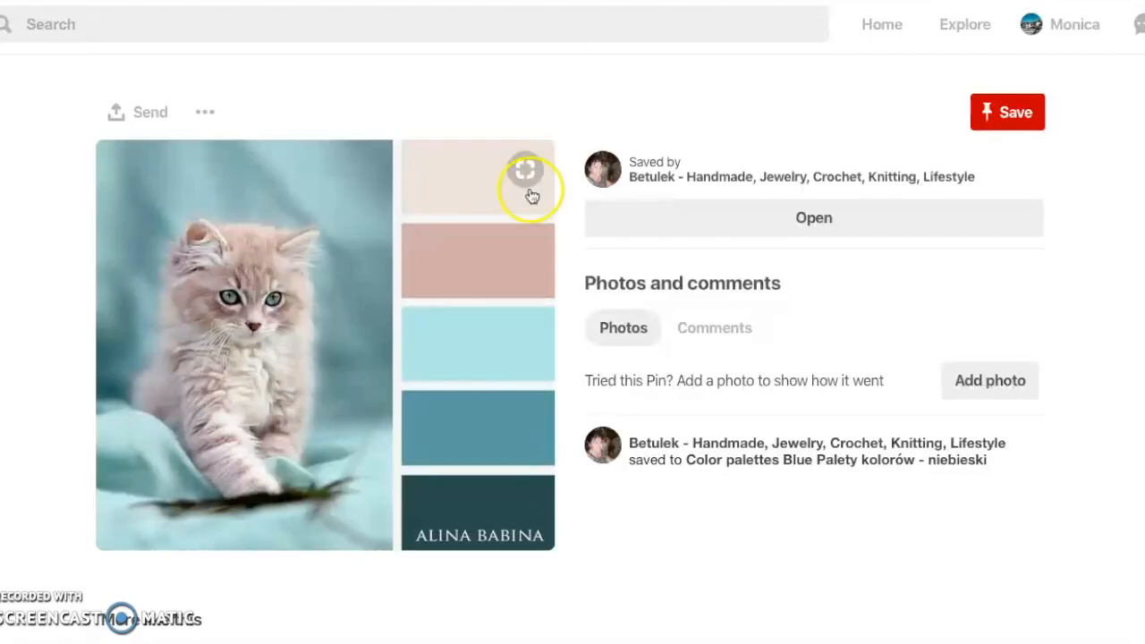
Step: Copy the image address of the kitten color palette pin on Pinterest and open that URL as a layer in Pixlr Editor
right_click(458, 271)
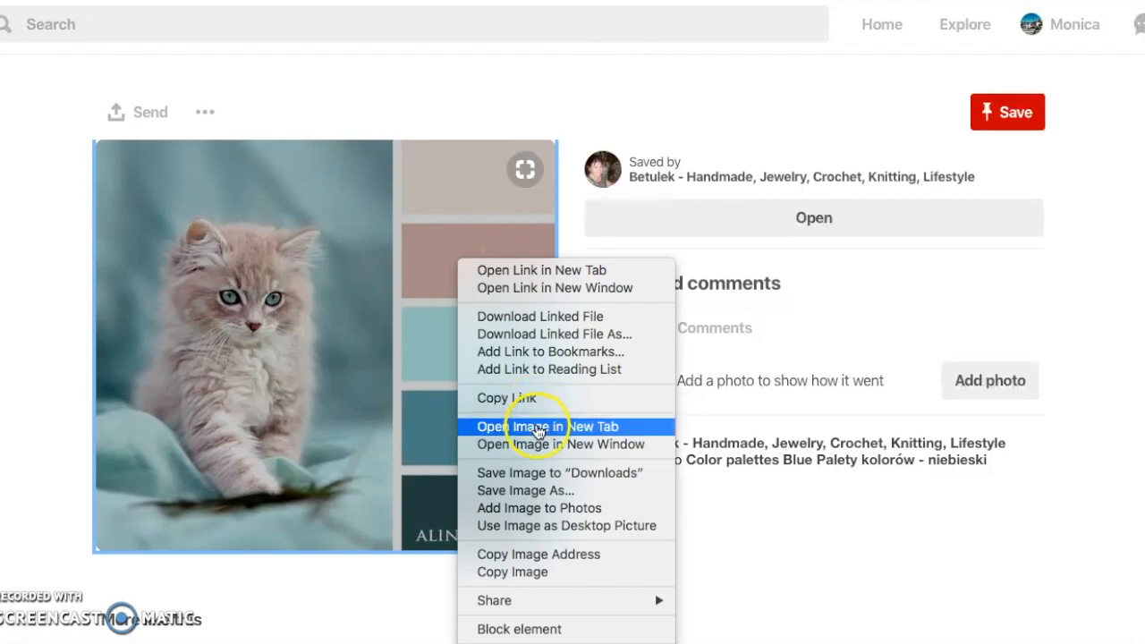
left_click(546, 557)
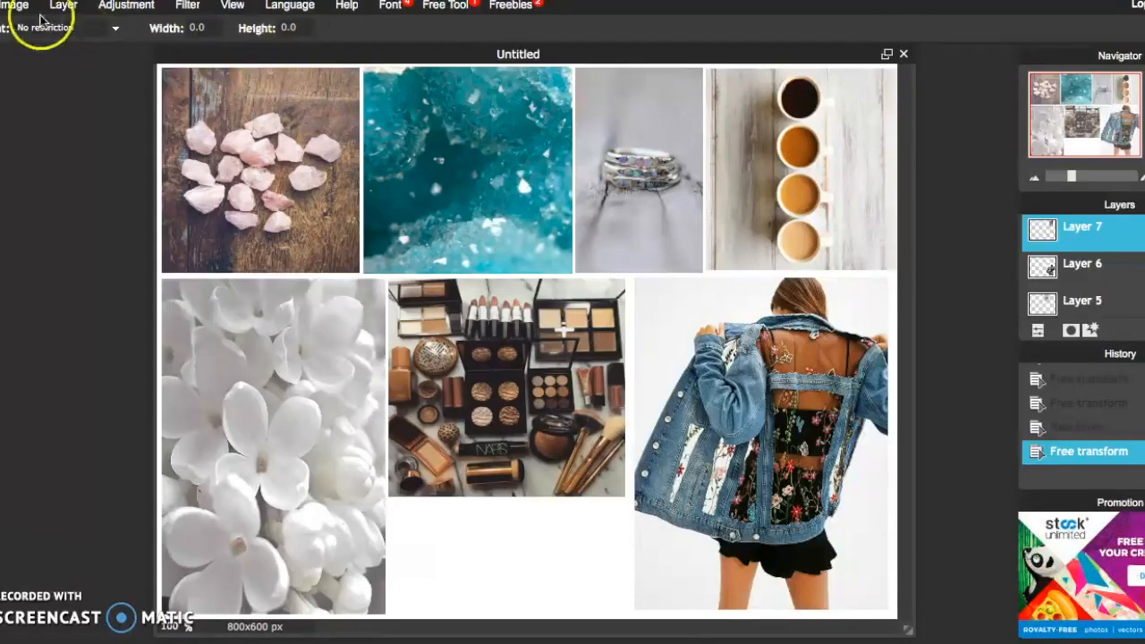
left_click(64, 5)
left_click(98, 100)
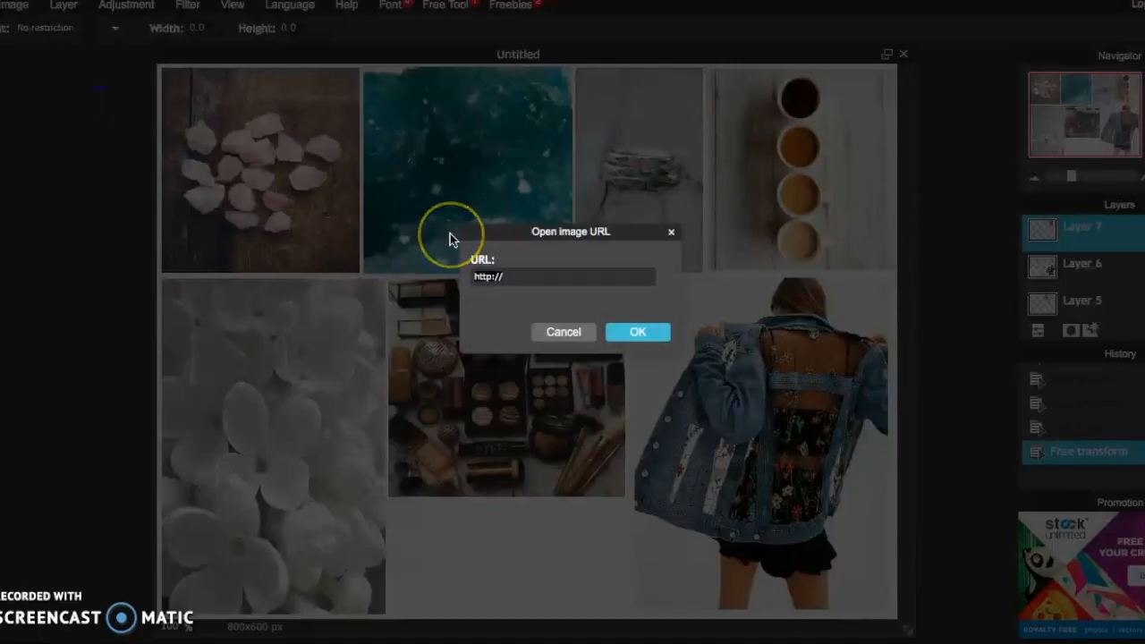
key("ctrl+v")
left_click(645, 332)
left_click(13, 5)
left_click(7, 150)
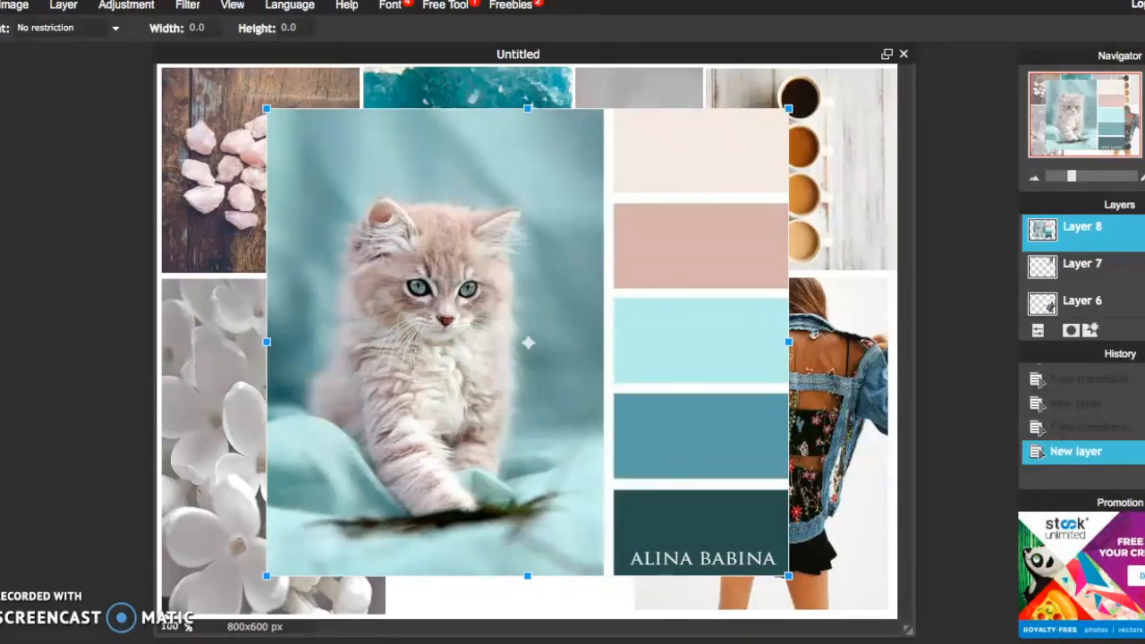
left_click(57, 141)
left_click(510, 373)
left_click(822, 582)
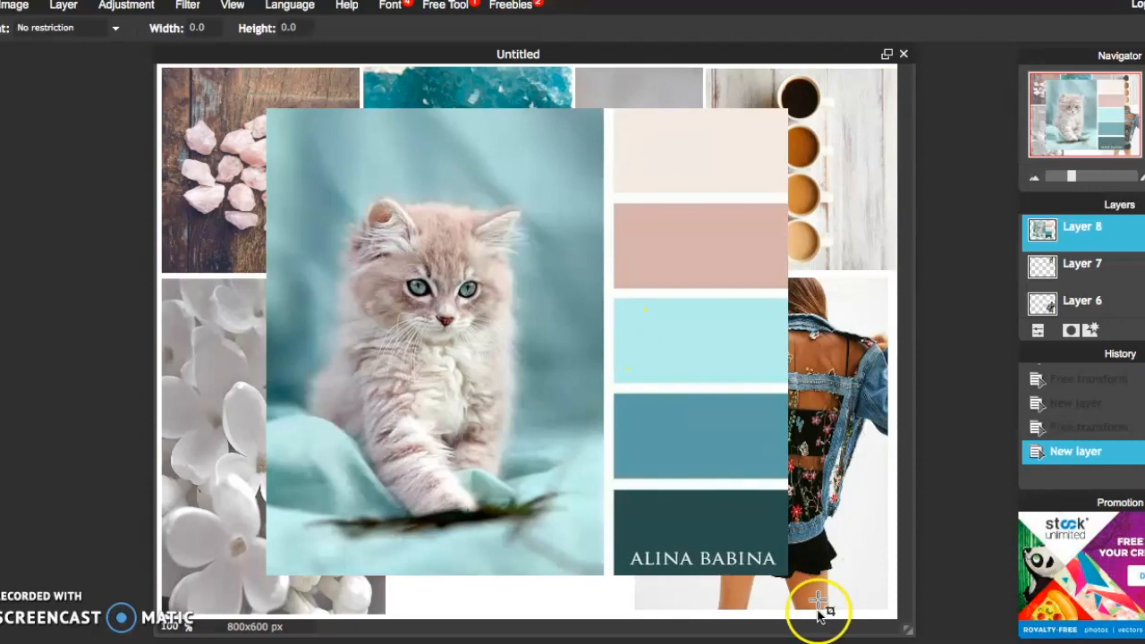
Step: Use Free transform to shrink the kitten color palette picture and move it down over the makeup picture's lower part
left_click(10, 5)
left_click(7, 148)
left_click_drag(267, 109, 457, 264)
left_click_drag(554, 295, 525, 323)
left_click_drag(569, 439, 539, 527)
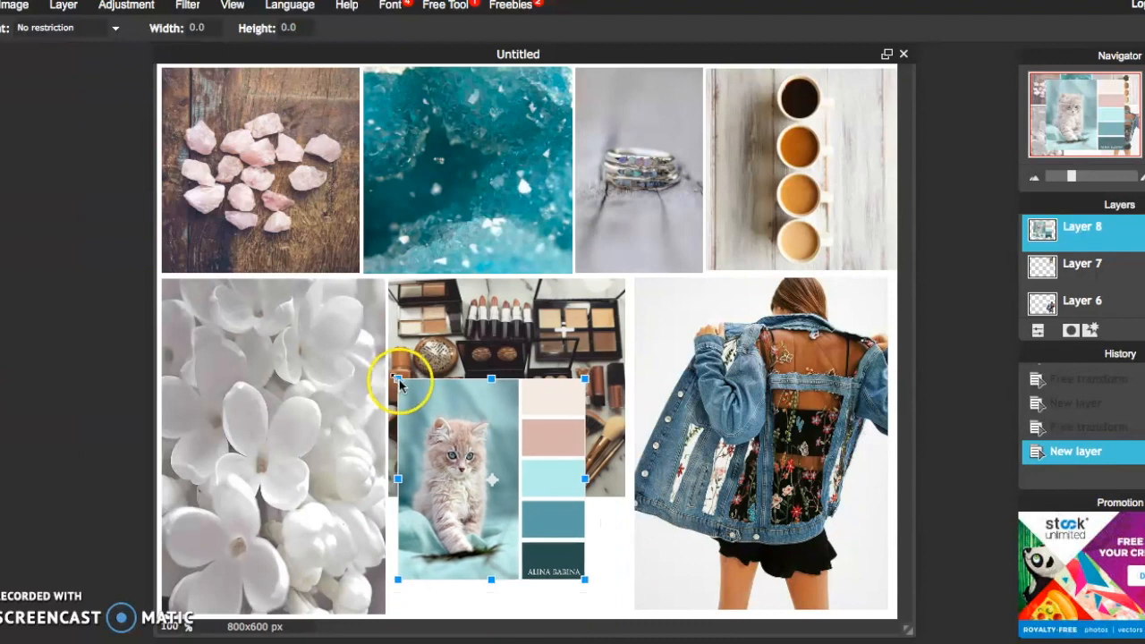
Step: Rotate the palette picture 90 degrees counterclockwise, fit its swatches below the makeup picture with the kitten beyond the canvas edge, and apply
left_click_drag(417, 379, 265, 351)
left_click_drag(564, 436, 582, 572)
left_click_drag(606, 523, 627, 508)
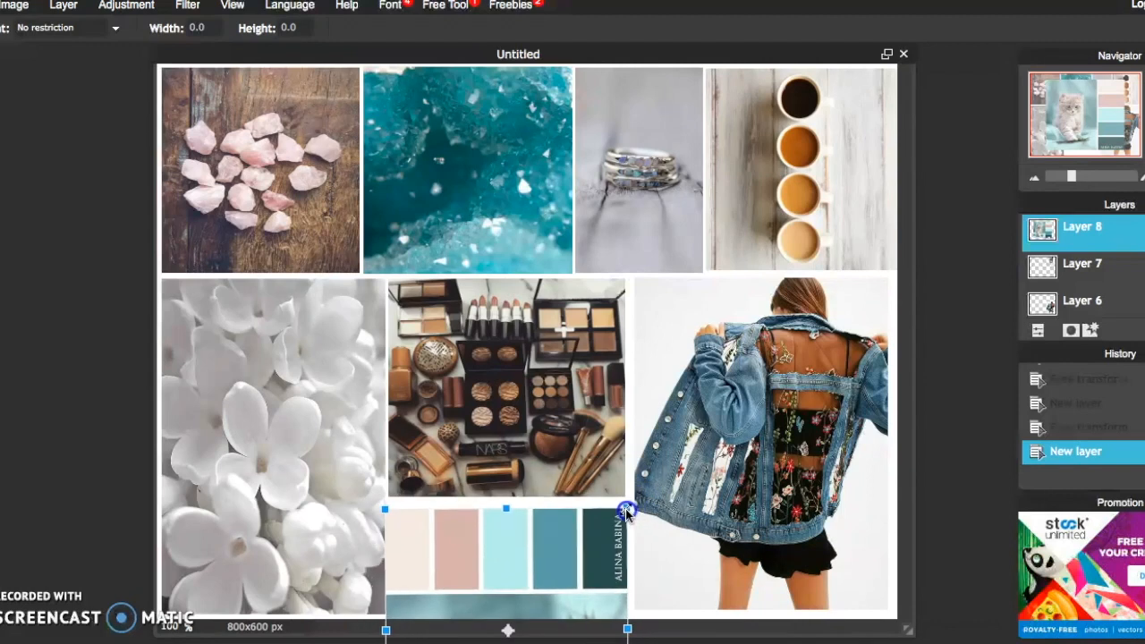
left_click_drag(614, 549, 614, 574)
left_click_drag(509, 535, 507, 501)
mouse_move(528, 526)
left_mouse_down()
mouse_move(537, 531)
mouse_move(511, 495)
mouse_move(526, 531)
left_mouse_up()
left_click(843, 459)
left_click(510, 373)
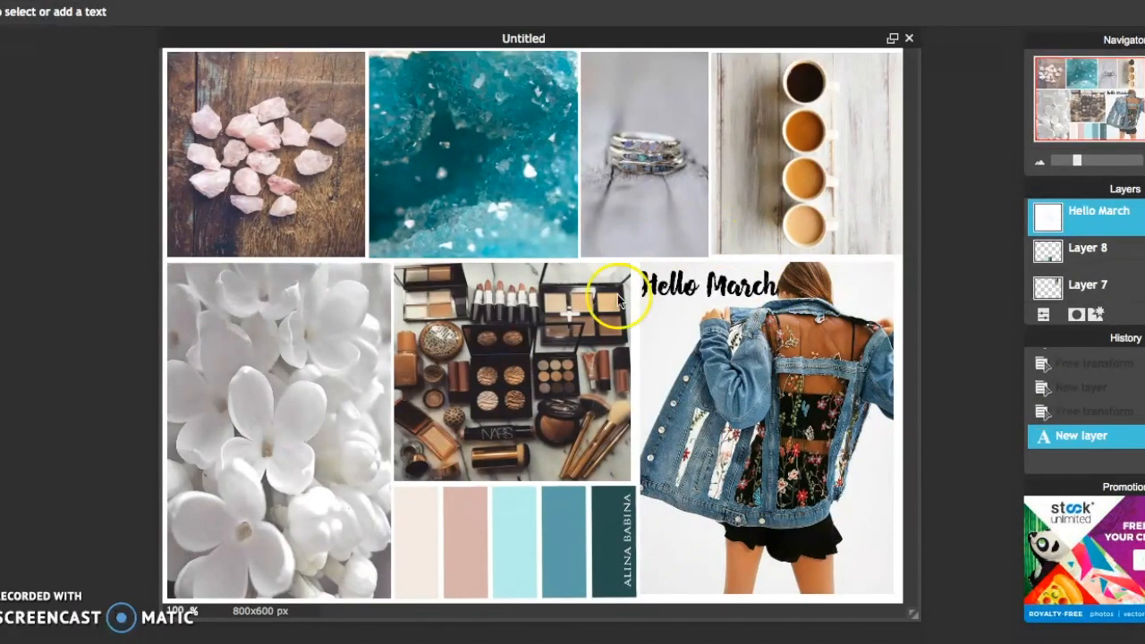
Step: Open the "Hello March" text above the jacket for editing and accept it in Hensa Regular at size 33
left_click(681, 291)
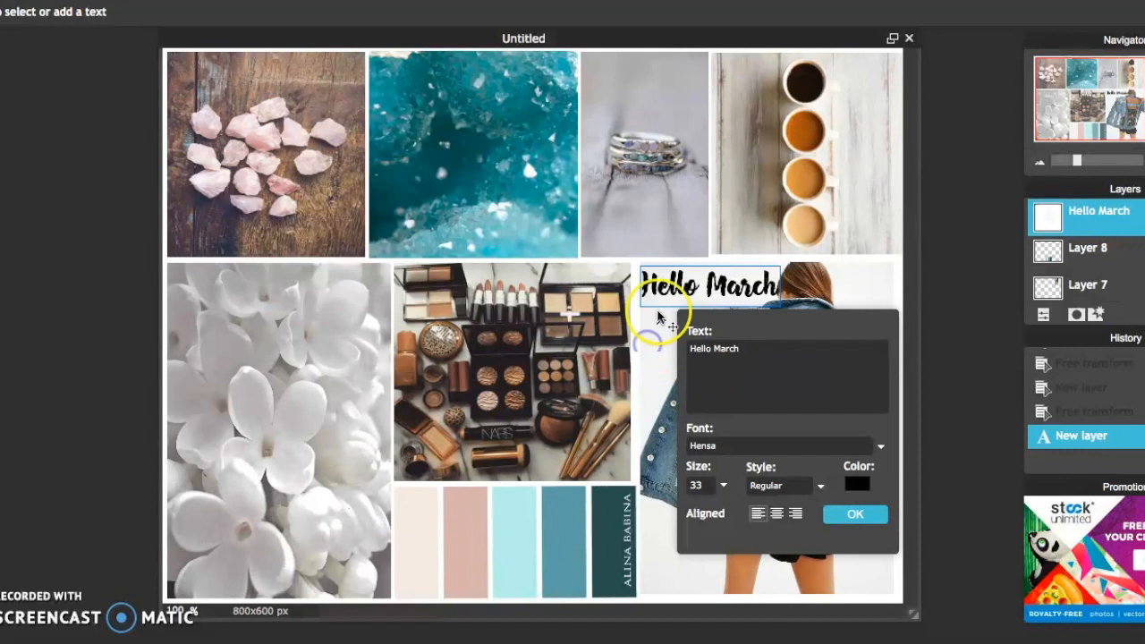
left_click(847, 517)
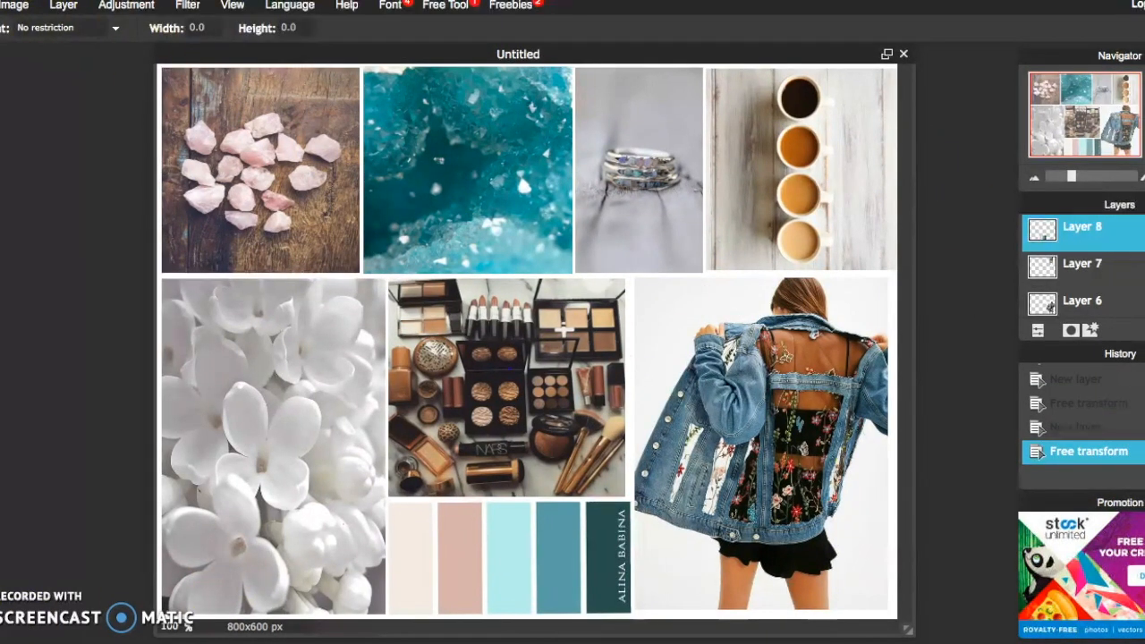
Step: Save the collage to the computer under the name "March Moodboard"
left_click(2, 5)
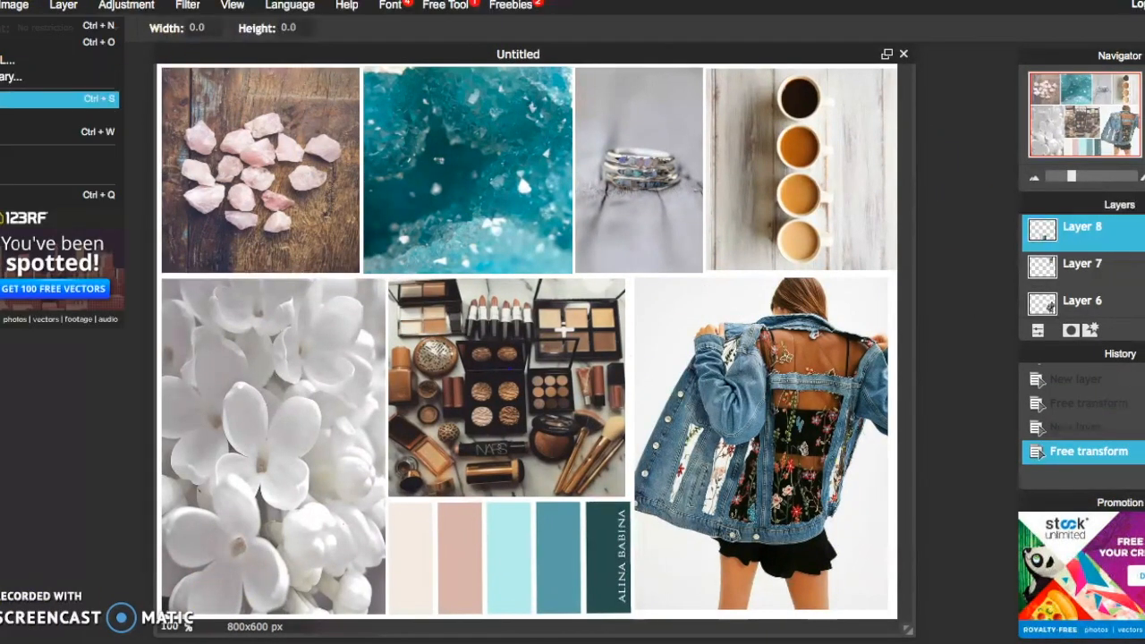
left_click(59, 99)
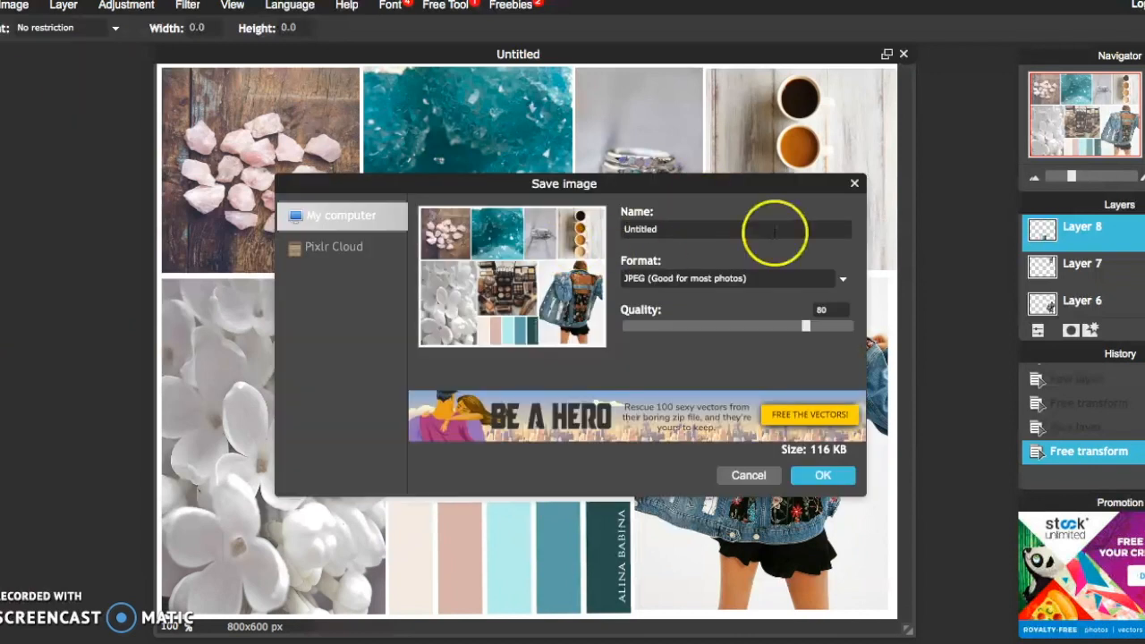
type("March Moodboard")
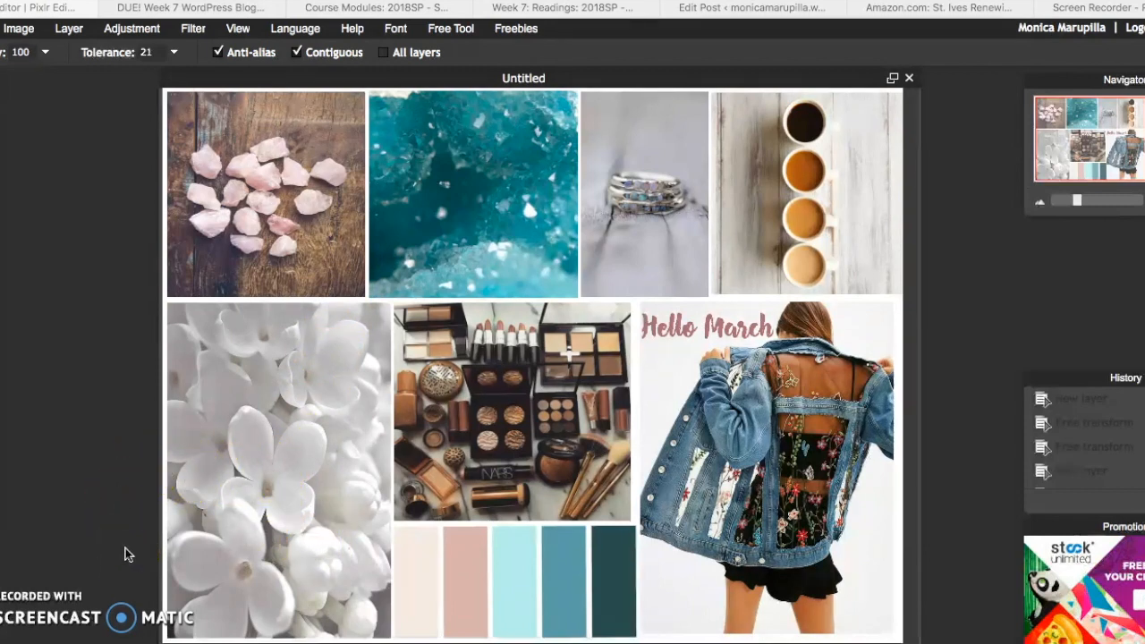
left_click(90, 596)
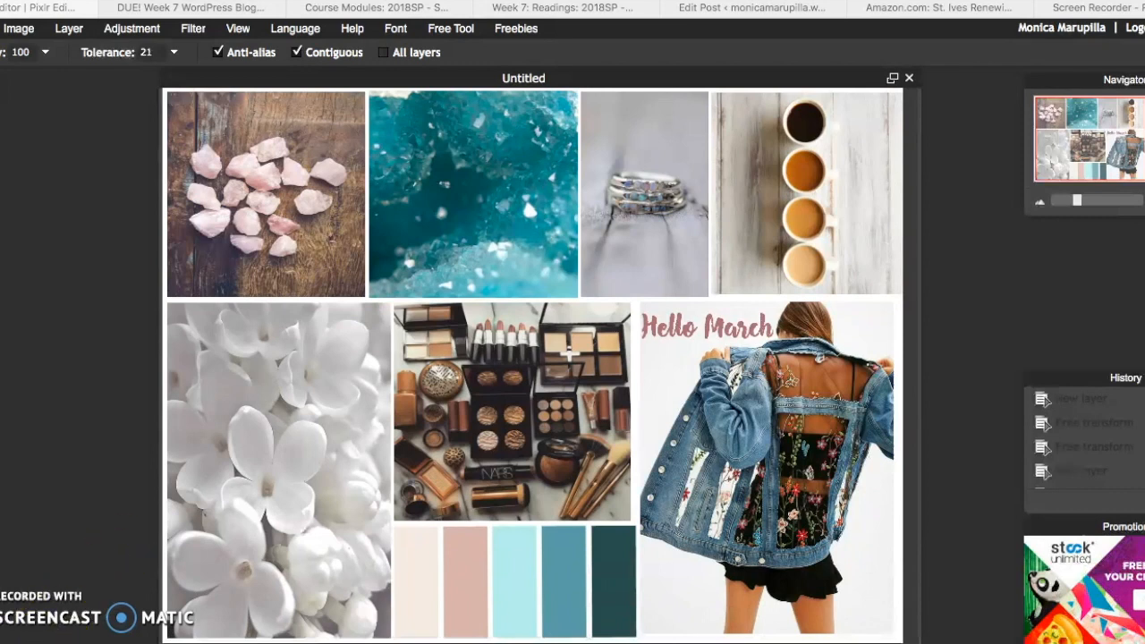